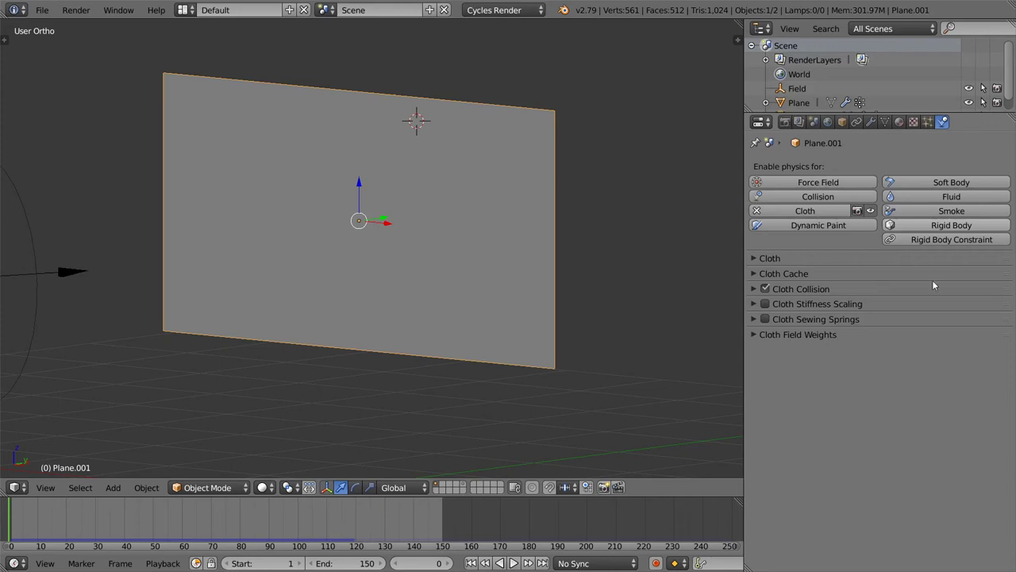
Preview the waving cloth animation, then request a fresh default file with Ctrl+N.
left_click(516, 563)
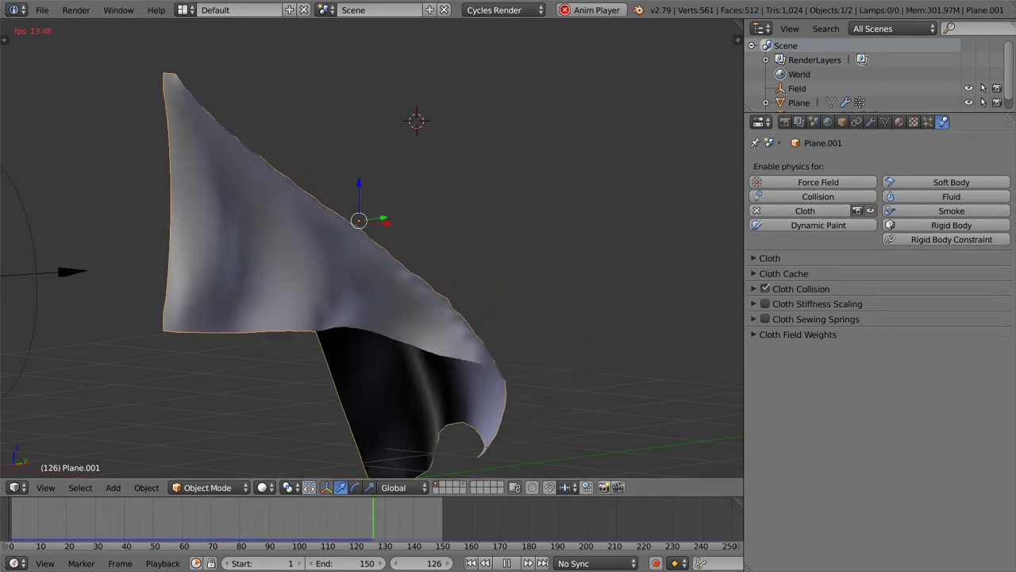
left_click(597, 221)
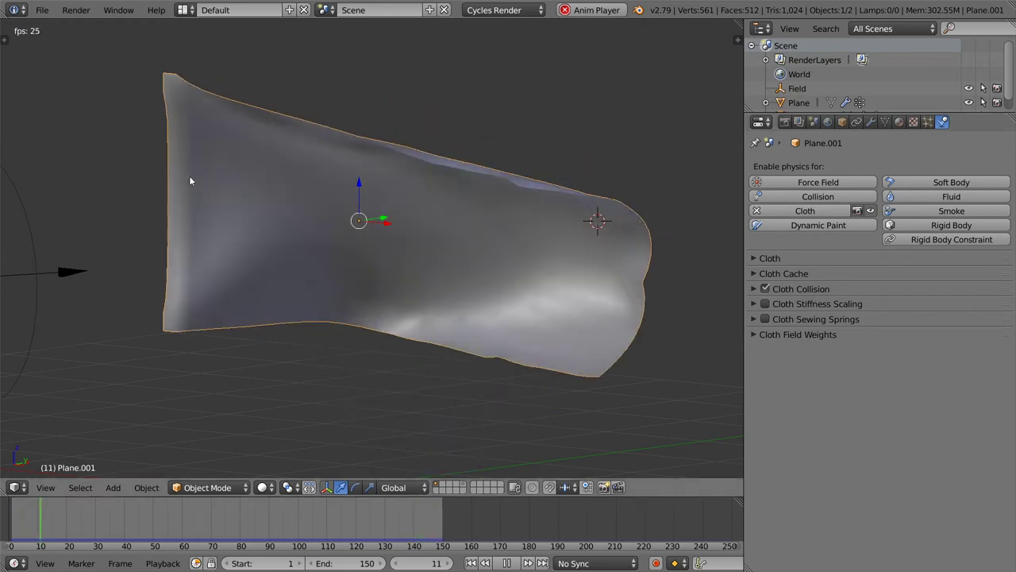
left_click(42, 10)
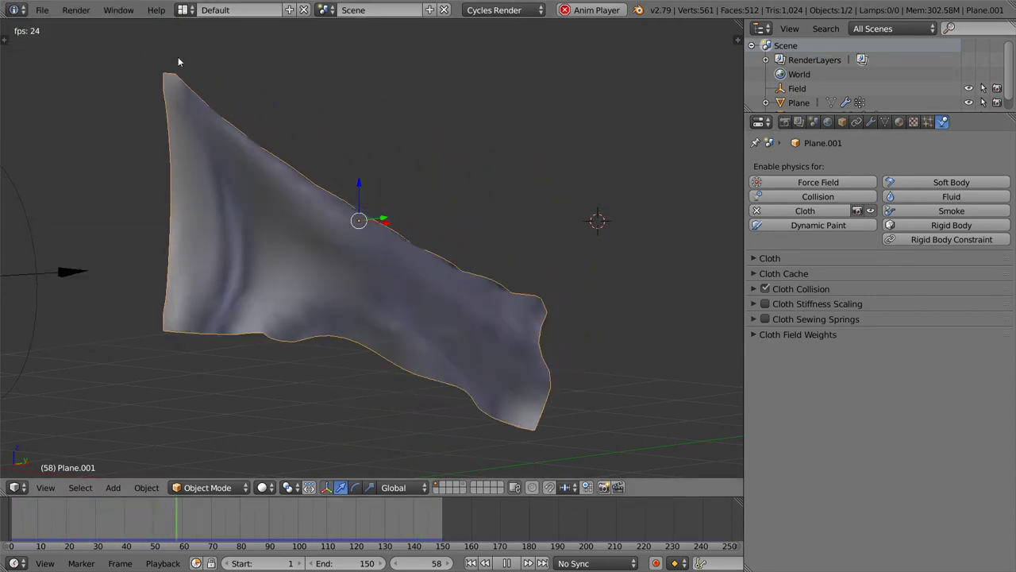
key("ctrl+n")
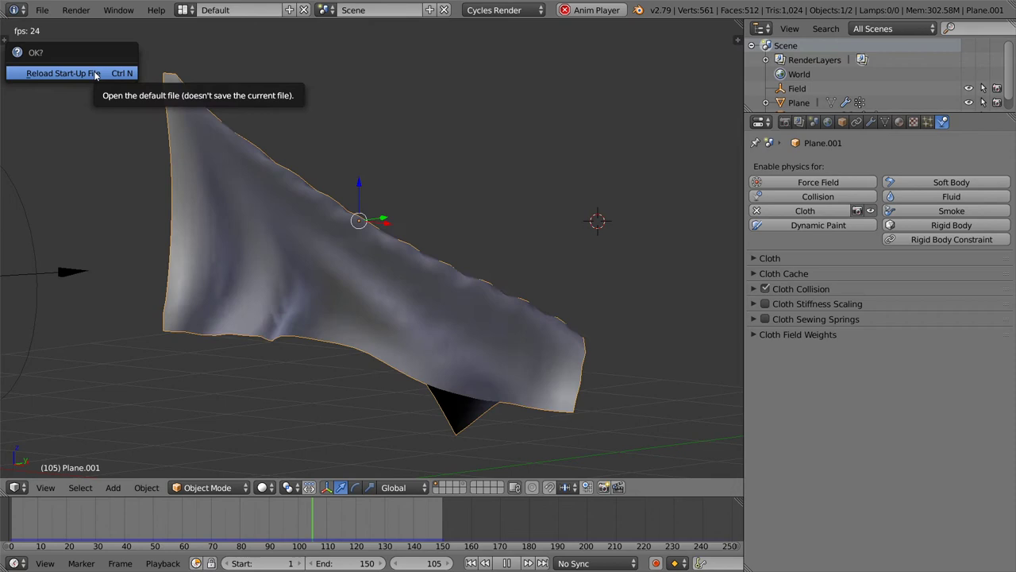
Reload the start-up file, delete the default cube and add a plane.
left_click(93, 72)
left_click(725, 227)
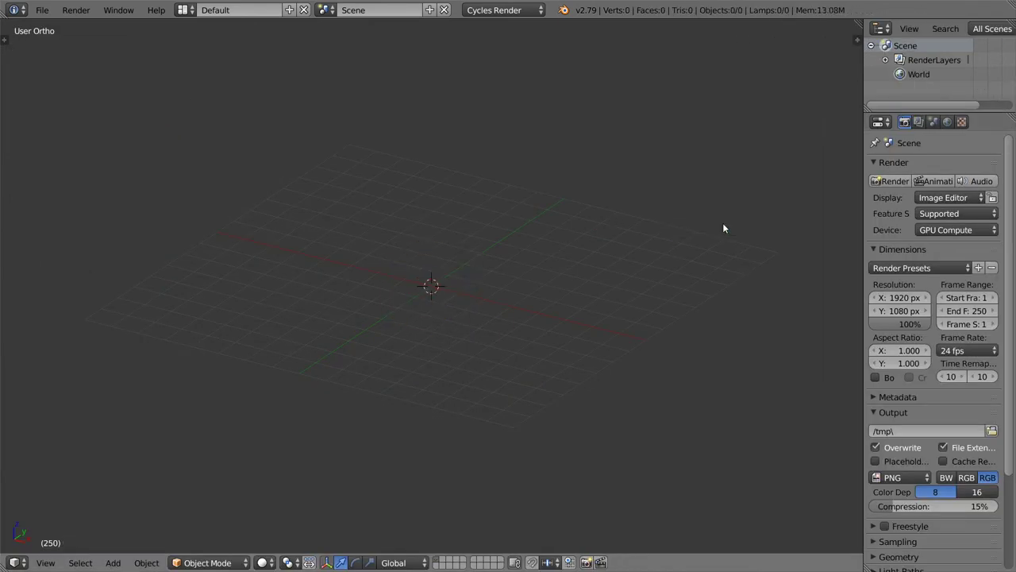
key("shift+a")
mouse_move(489, 254)
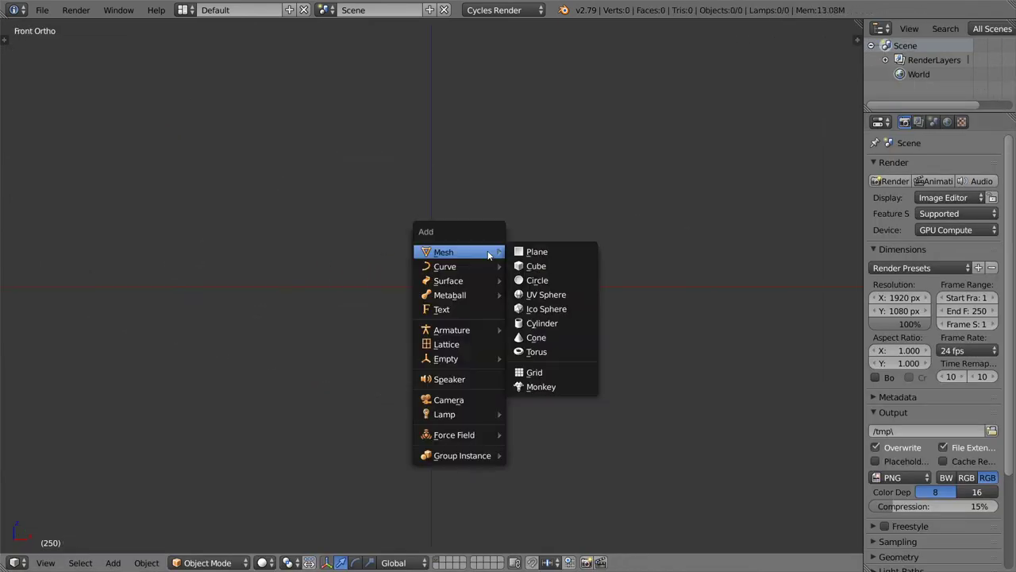
left_click(531, 252)
Rotate the plane 90° on X to face front and scale it 2× along X.
key("r")
key("x")
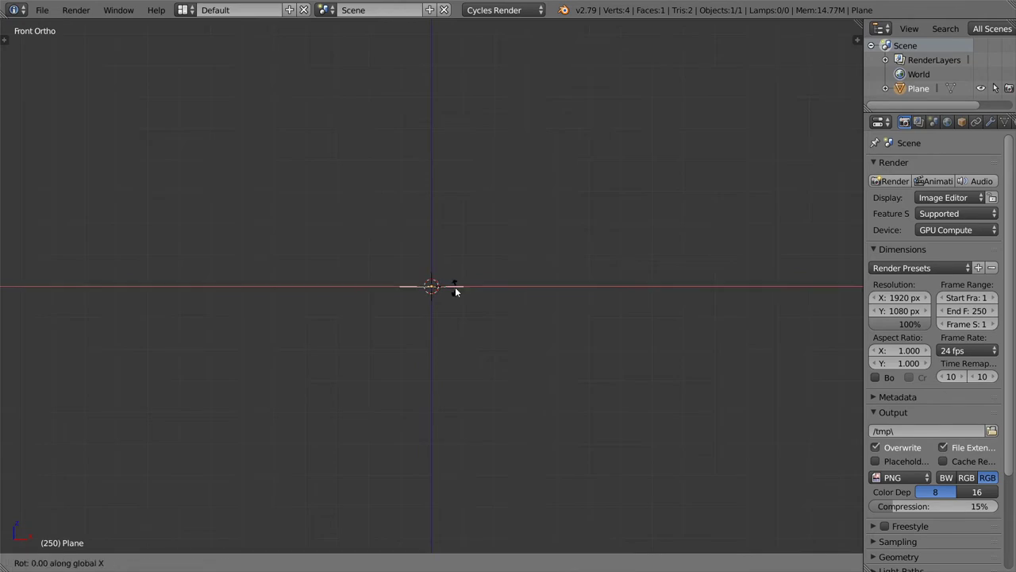
key("9")
key("0")
key("Return")
key("s")
key("x")
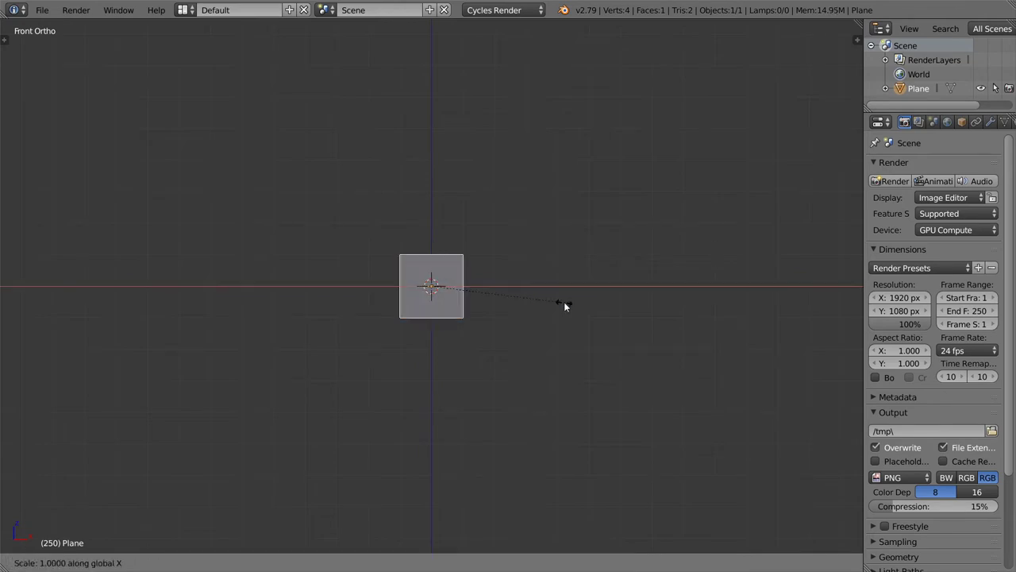
key("2")
key("Return")
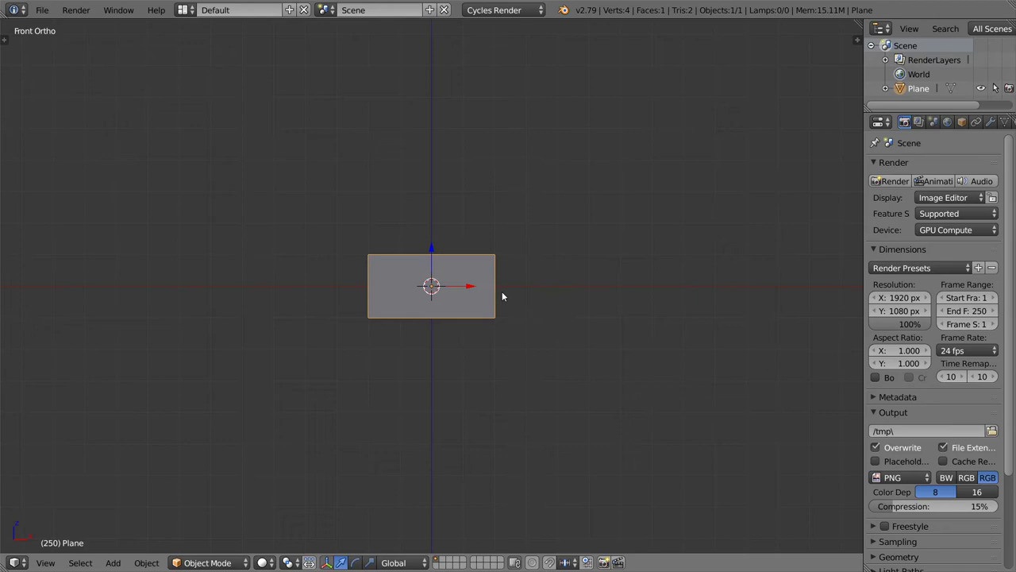
scroll(497, 289, "up", 3)
In Edit Mode, add a vertical loop cut through the plane's centre.
key("Tab")
key("ctrl+r")
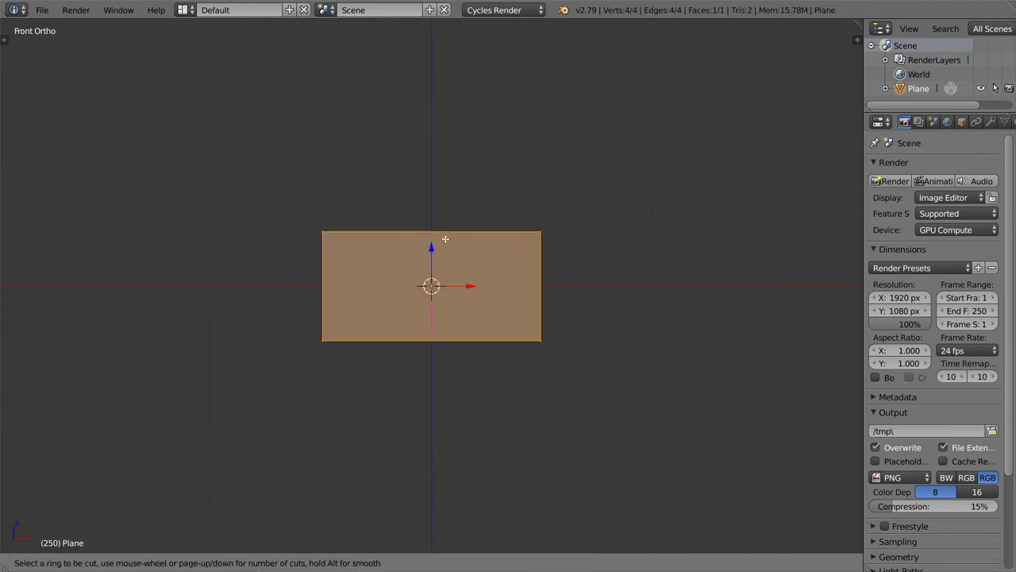
left_click(445, 239)
right_click(446, 239)
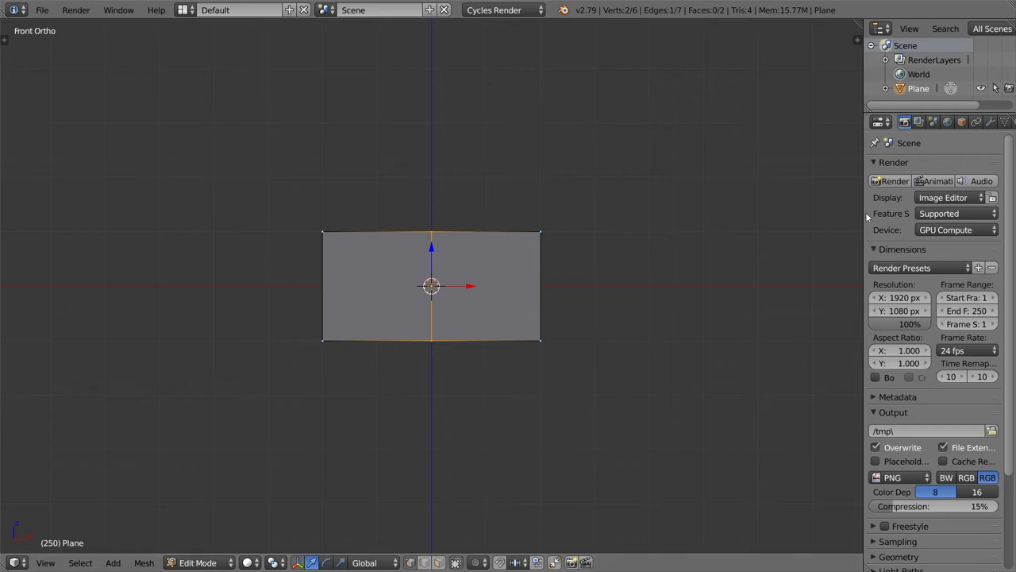
left_click_drag(864, 199, 786, 201)
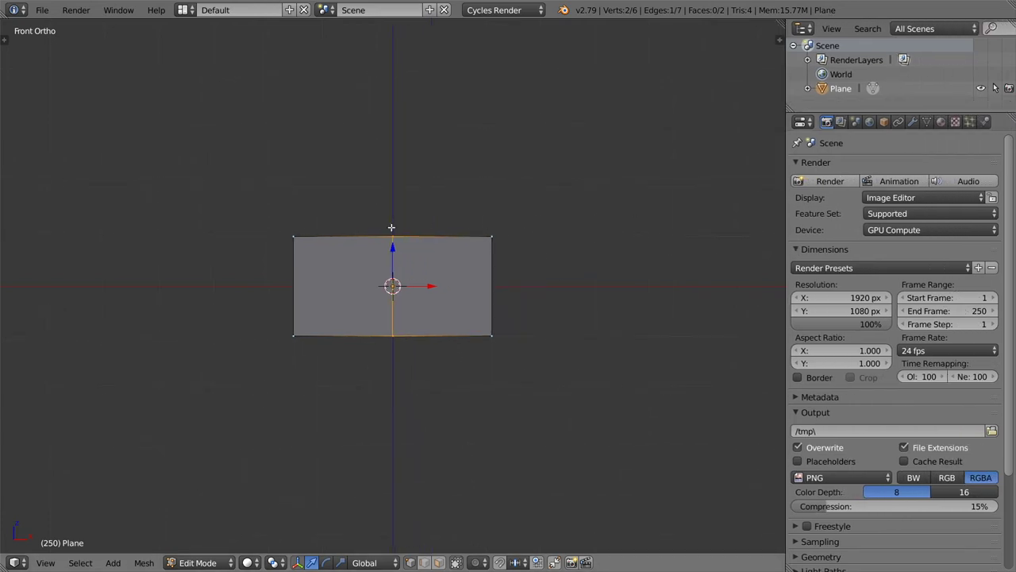
Add a Simple Subdivision Surface modifier at level 4 and apply it.
left_click(914, 122)
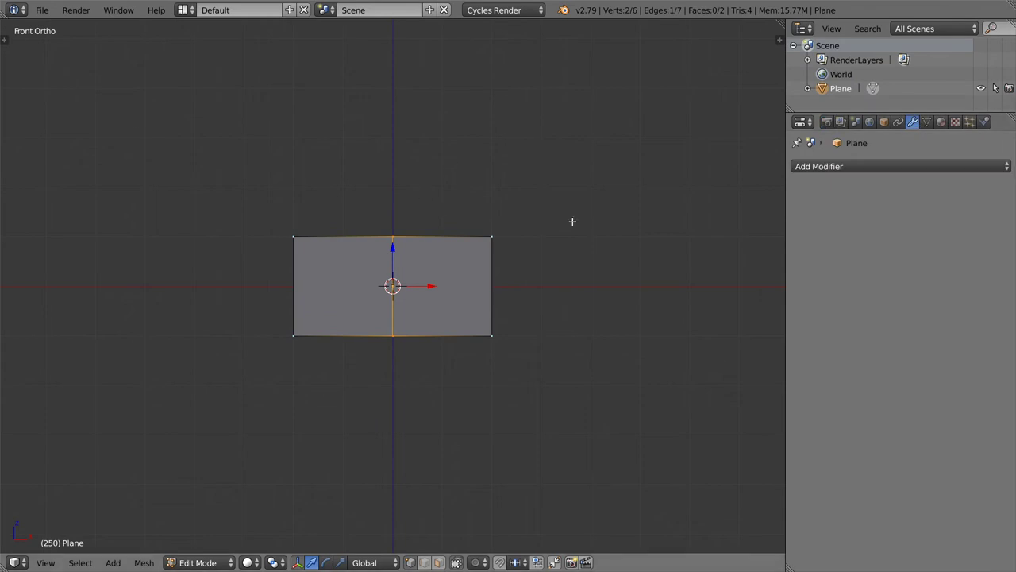
left_click(863, 166)
left_click(772, 381)
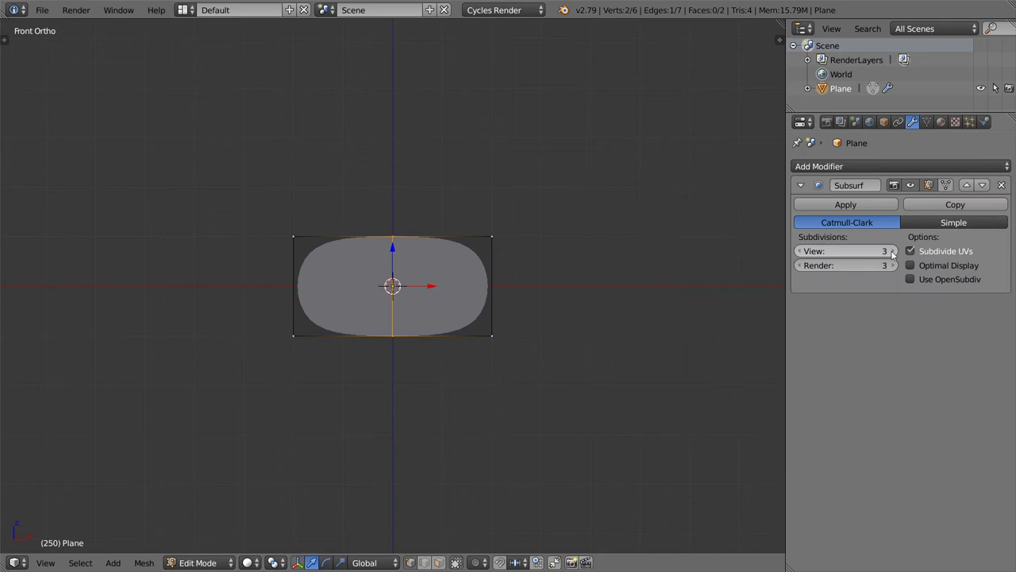
left_click(943, 223)
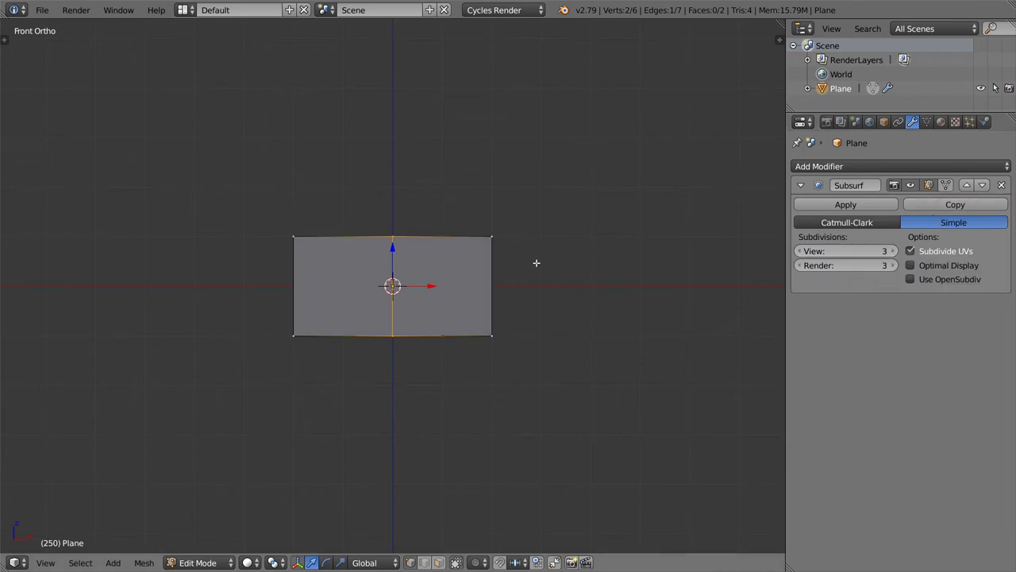
key("Tab")
key("z")
scroll(531, 264, "up", 4)
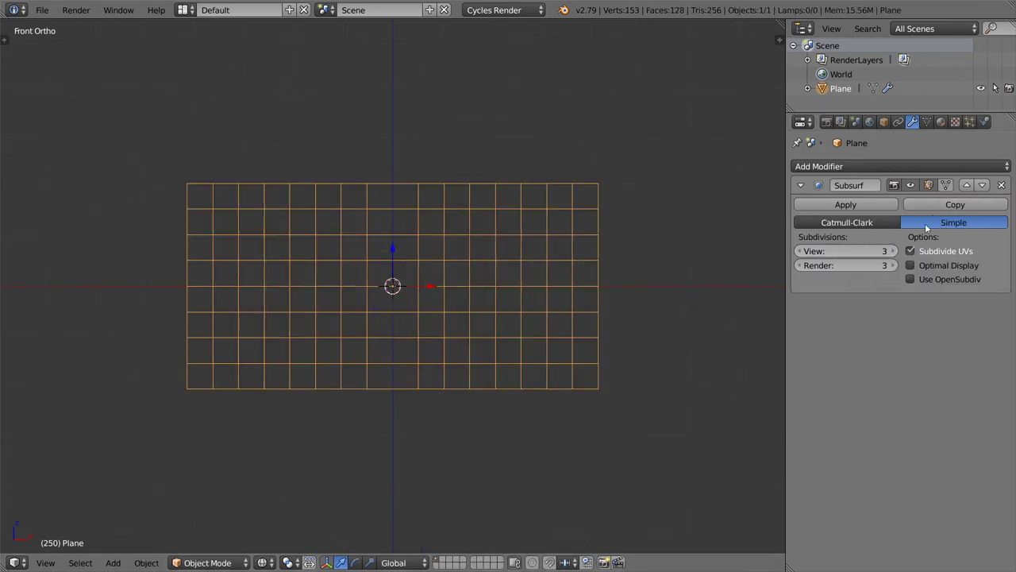
left_click_drag(895, 251, 842, 251)
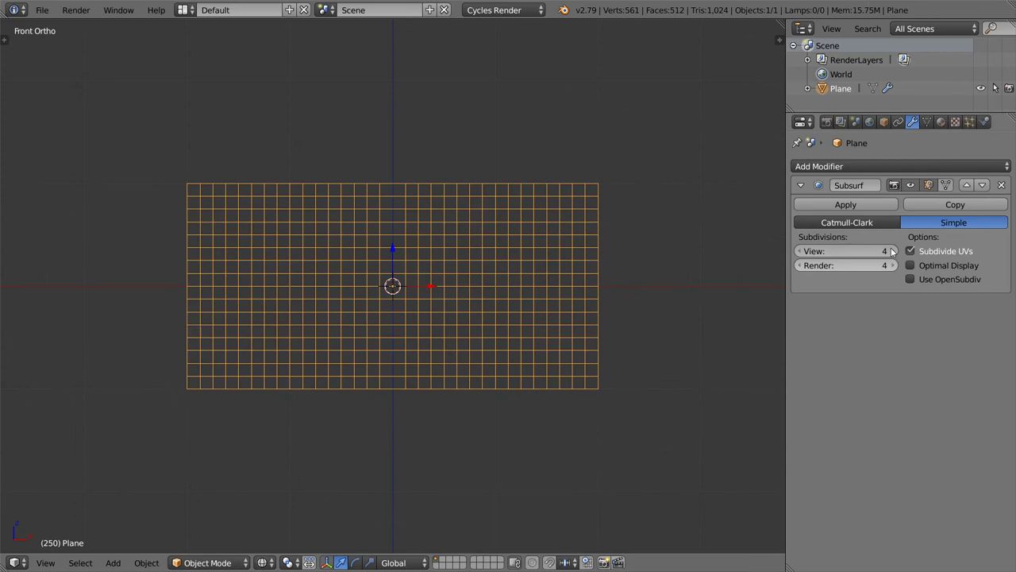
left_click(846, 204)
Select all faces in Edit Mode and unwrap the plane's UVs.
key("Tab")
key("Tab")
key("Tab")
key("a")
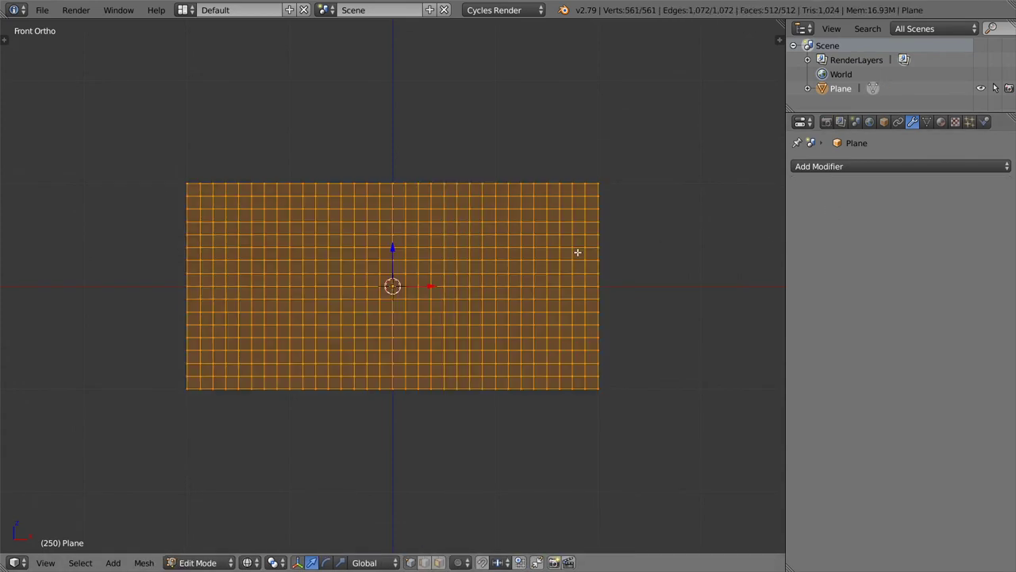
key("u")
left_click(578, 253)
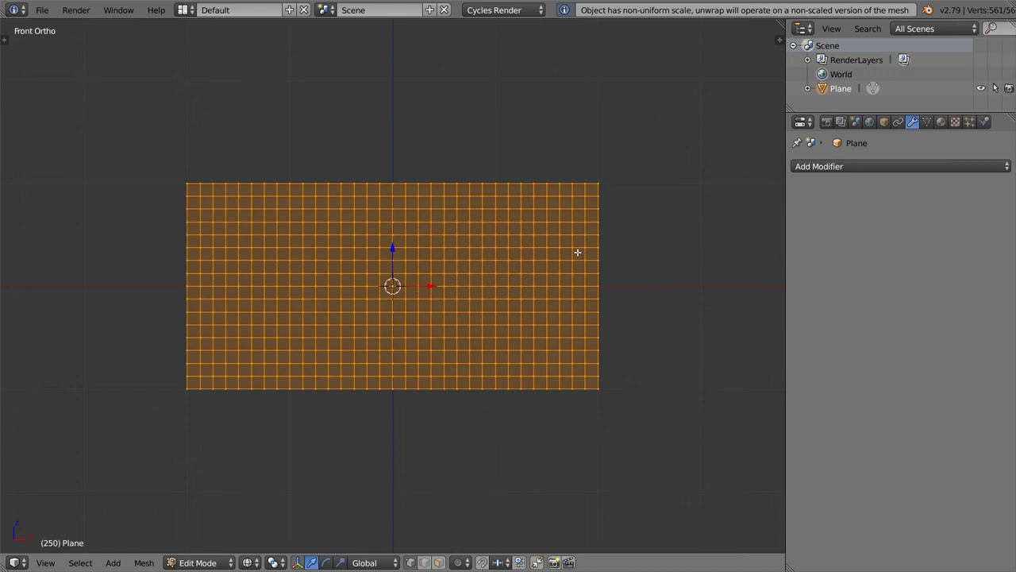
key("Tab")
Apply the plane's scale, then unwrap its UVs again.
key("ctrl+a")
left_click(578, 252)
key("ctrl+a")
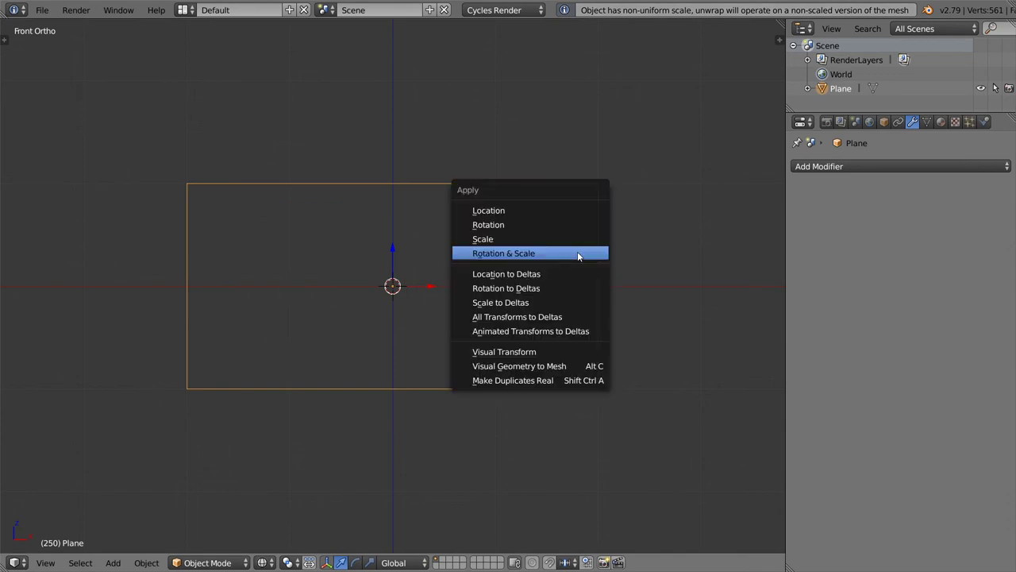
left_click(577, 239)
key("Tab")
key("u")
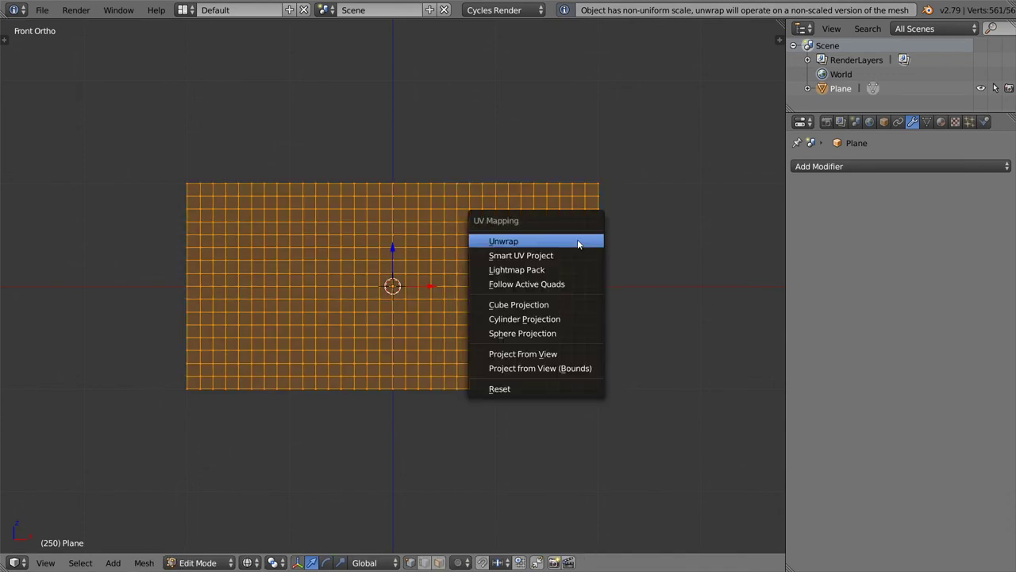
left_click(429, 305)
key("Tab")
key("Tab")
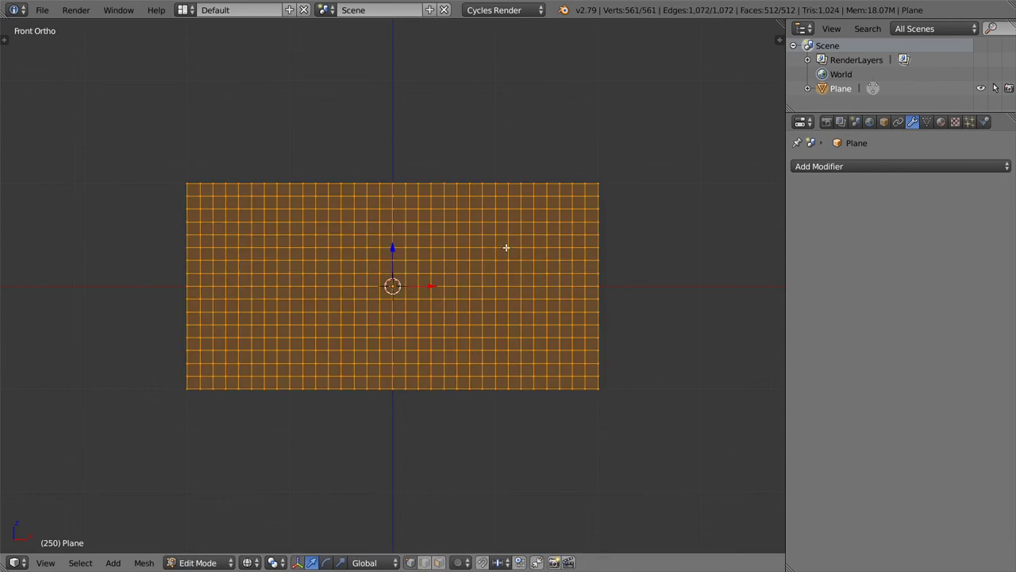
key("u")
left_click(506, 247)
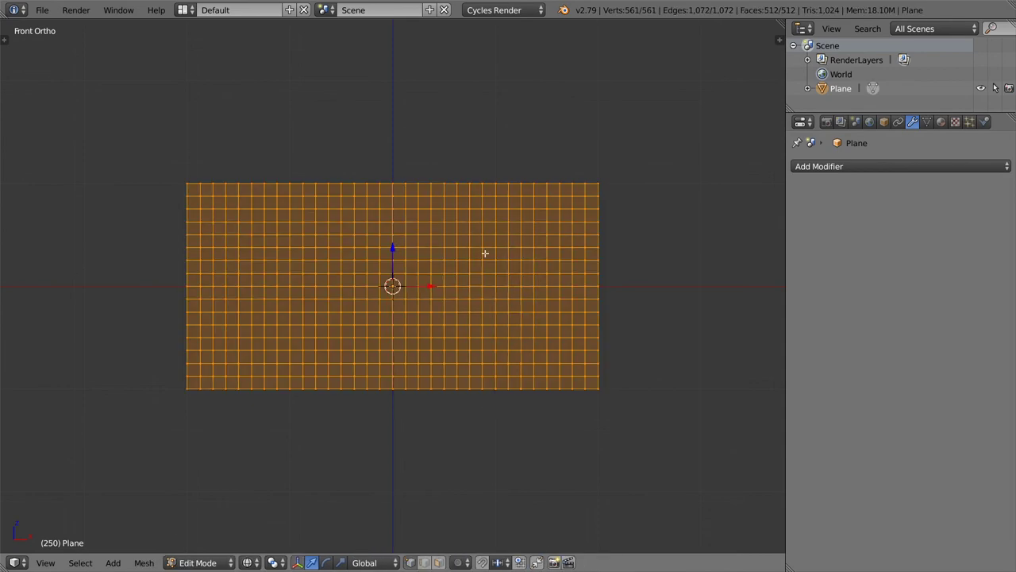
In the UV/Image Editor, move the UVs along Y to mid-grid, then return to 3D View.
left_click(32, 564)
left_click(68, 451)
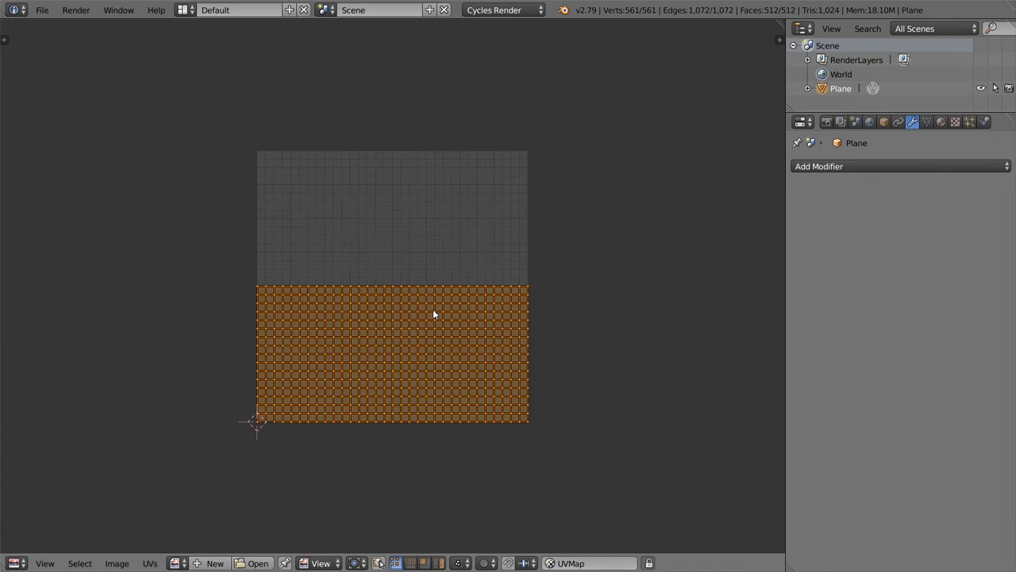
scroll(432, 315, "up", 1)
key("g")
key("y")
left_click(486, 282)
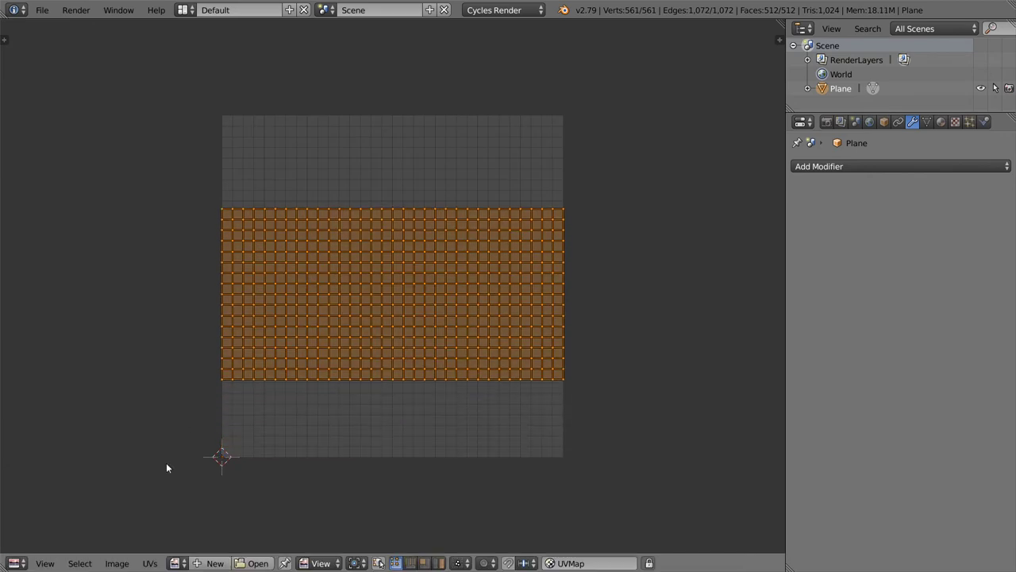
left_click(22, 564)
left_click(31, 545)
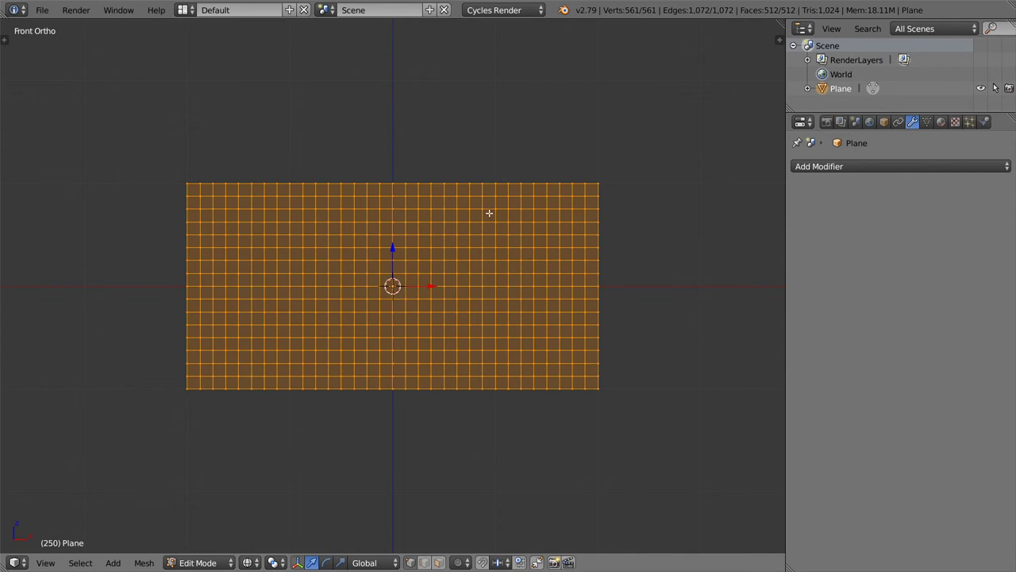
key("Tab")
key("Tab")
Select the left-edge corner vertex and assign it to a new vertex group.
right_click(191, 180)
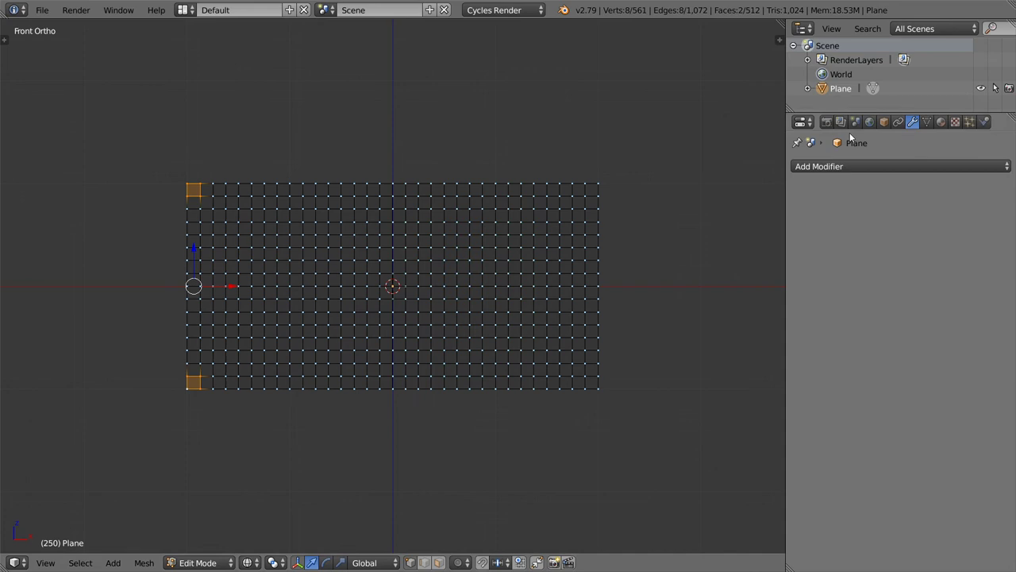
left_click(927, 122)
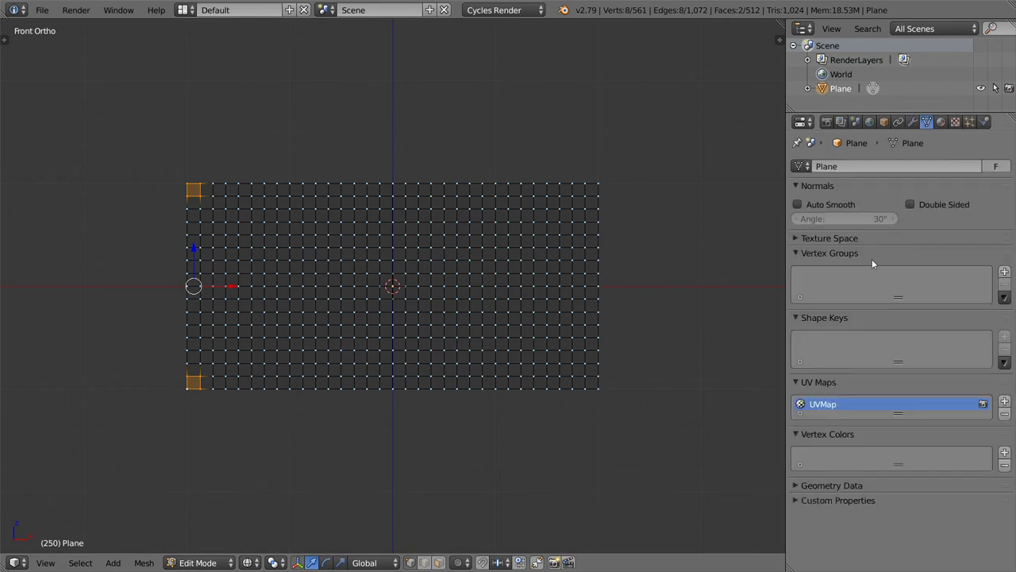
left_click(1005, 272)
key("Tab")
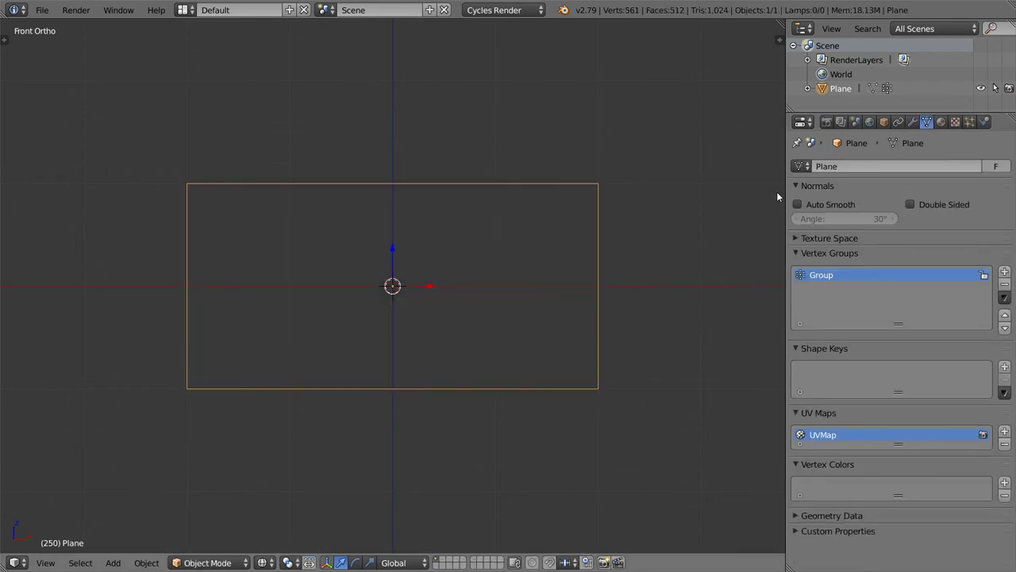
Enable Cloth physics pinned to the Group vertex group, with Self Collision on.
left_click(985, 123)
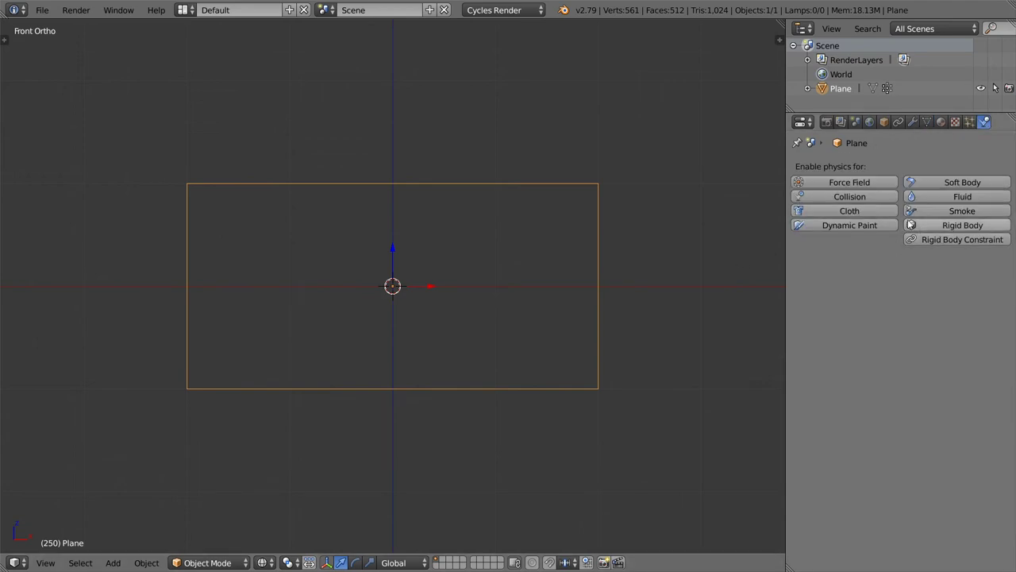
left_click(853, 211)
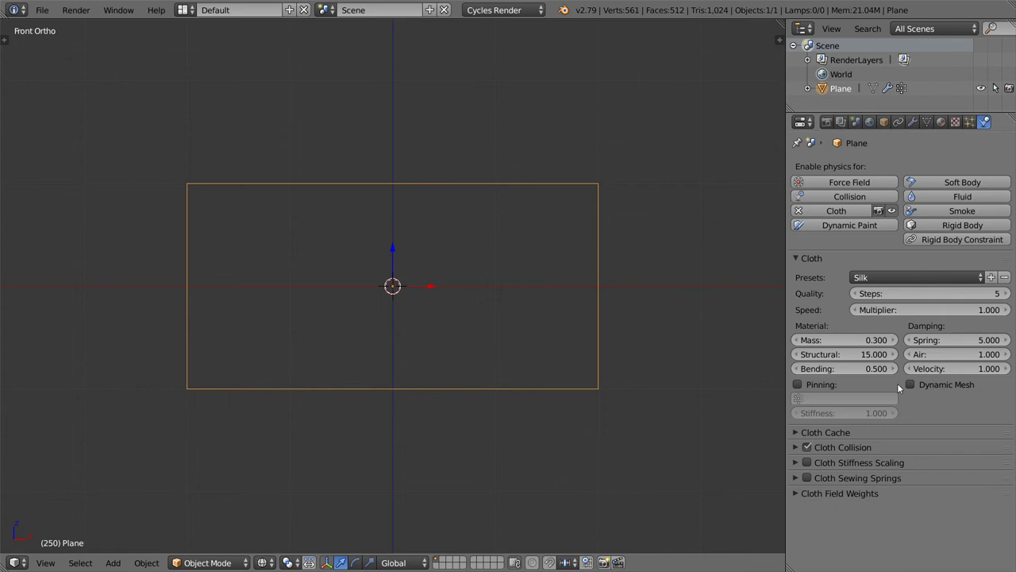
left_click(820, 386)
left_click(836, 398)
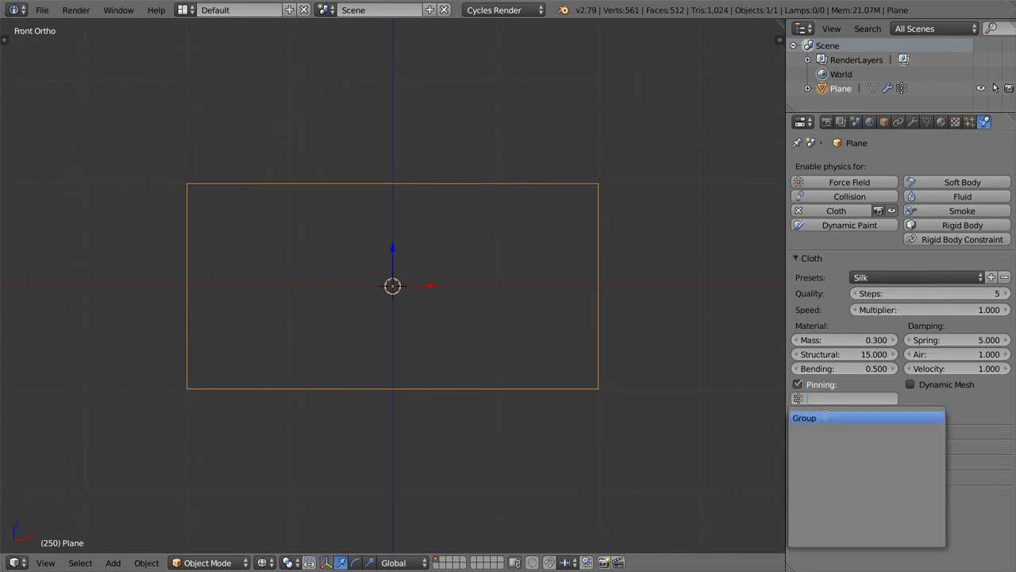
left_click(825, 417)
left_click(855, 450)
left_click(905, 466)
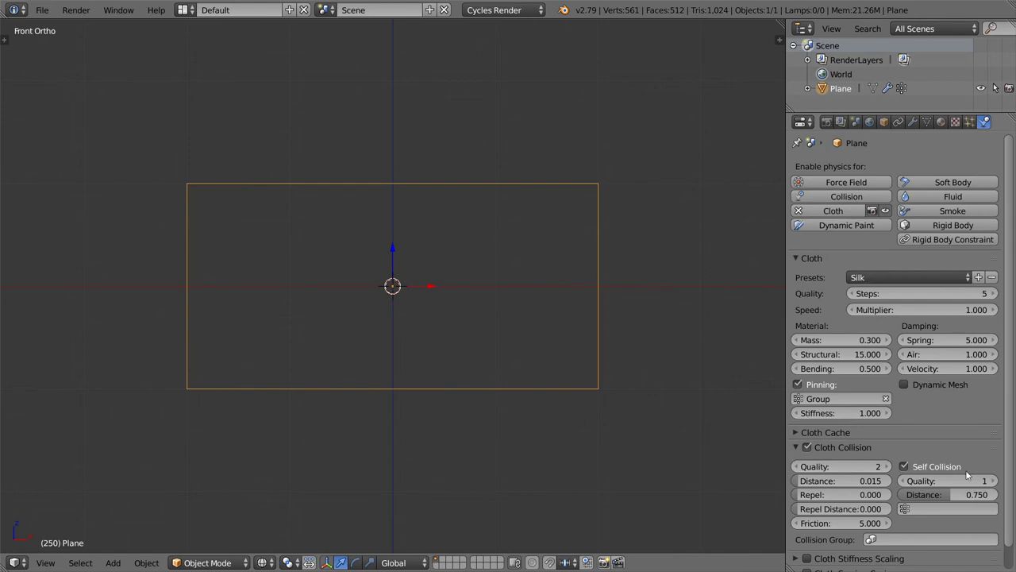
From top view, add a Wind force field to the scene.
key("KP_7")
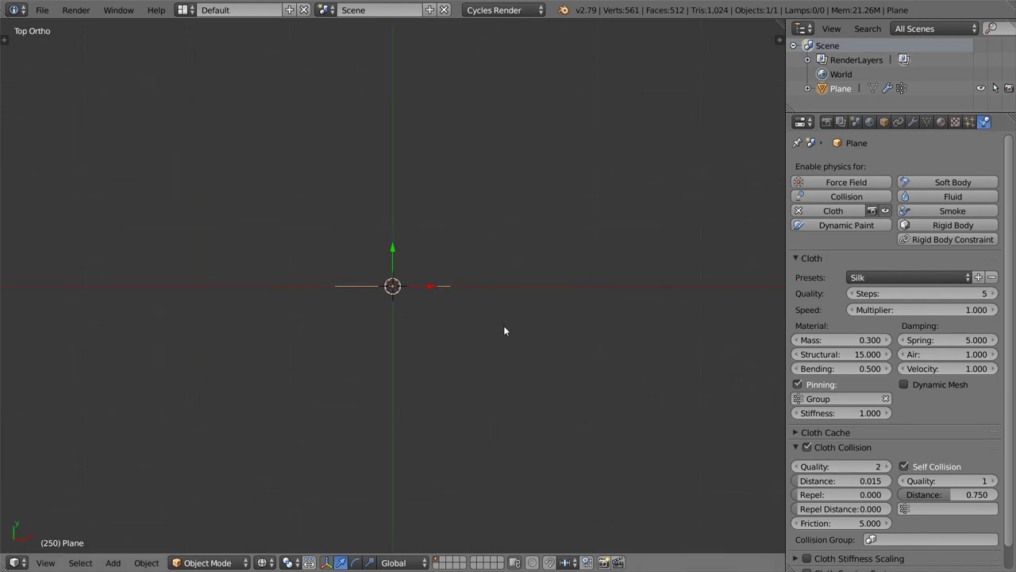
key("shift+a")
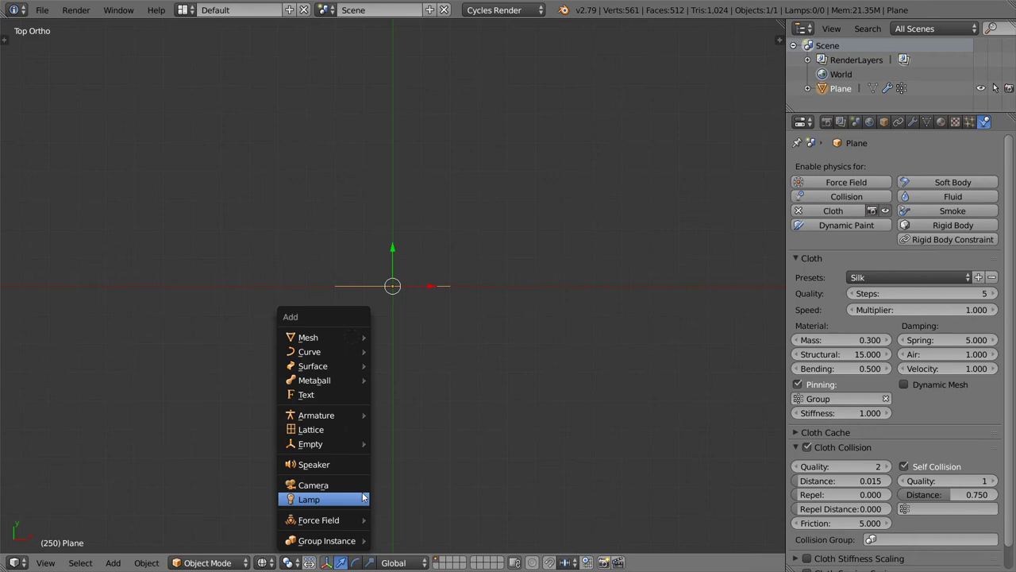
mouse_move(363, 498)
mouse_move(359, 522)
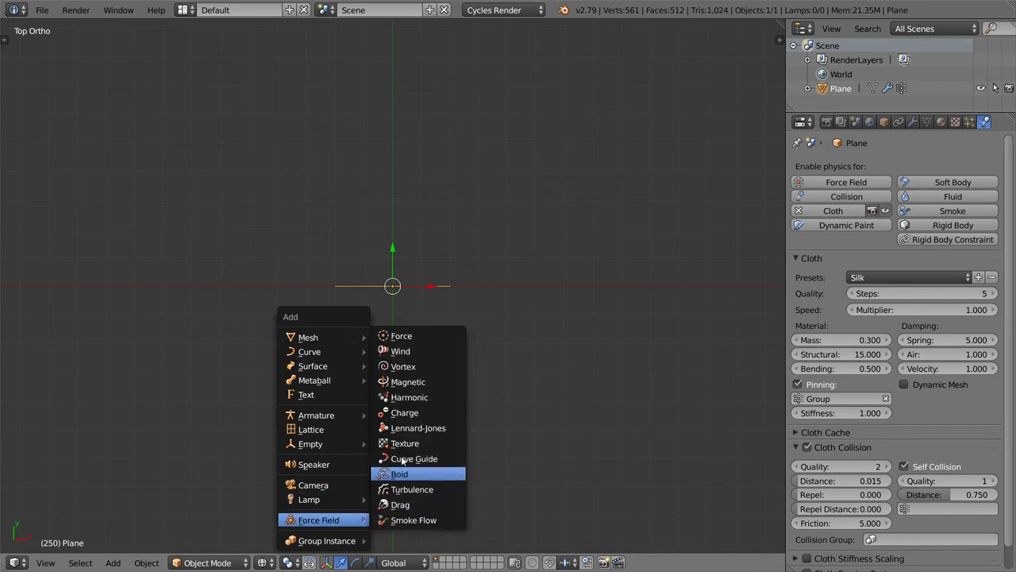
left_click(405, 352)
Rotate the wind field upright, then diagonally, and move it left of the plane.
key("KP_3")
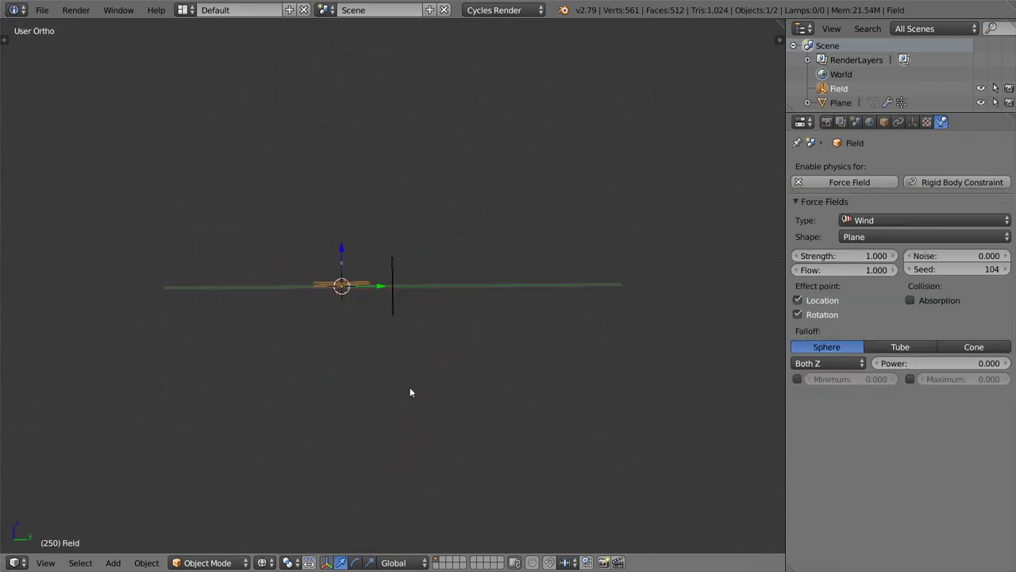
key("r")
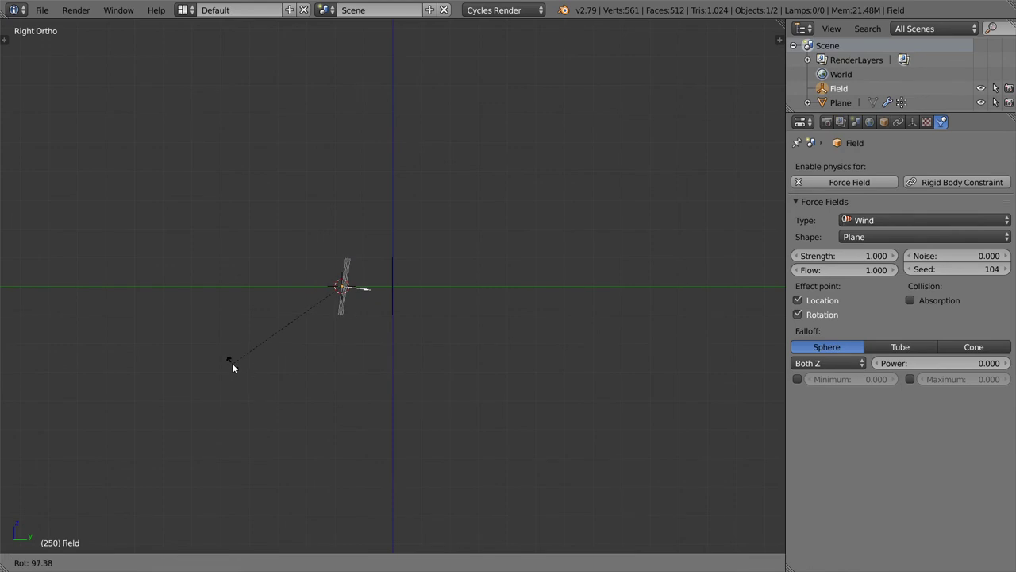
left_click(248, 374)
key("KP_8")
key("KP_7")
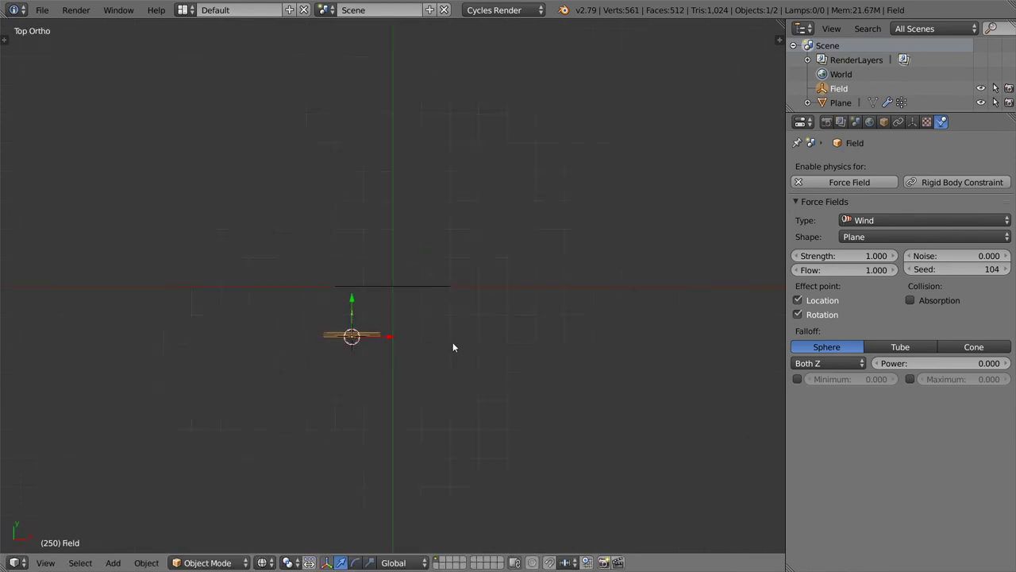
key("r")
left_click(384, 403)
key("g")
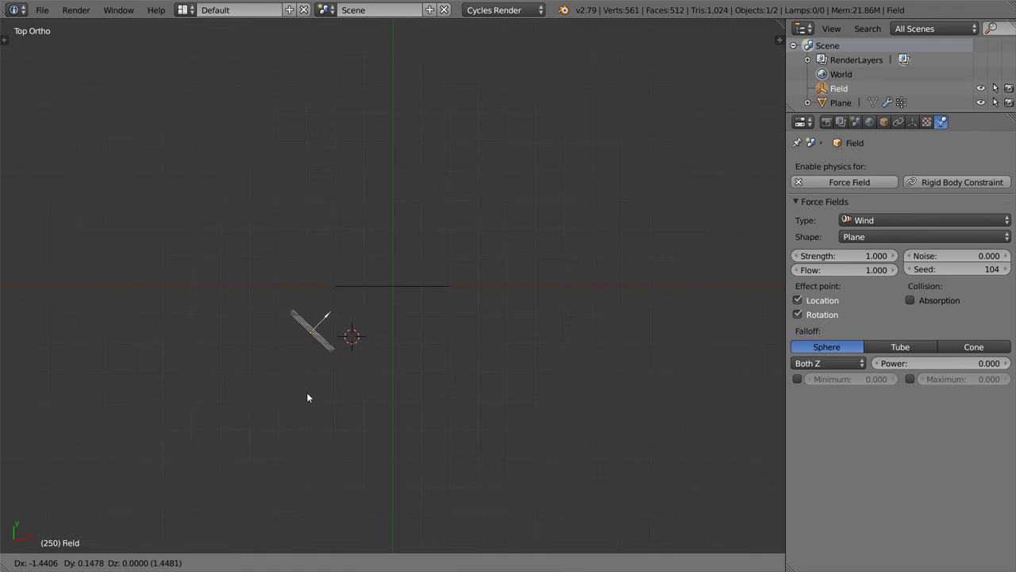
left_click(316, 407)
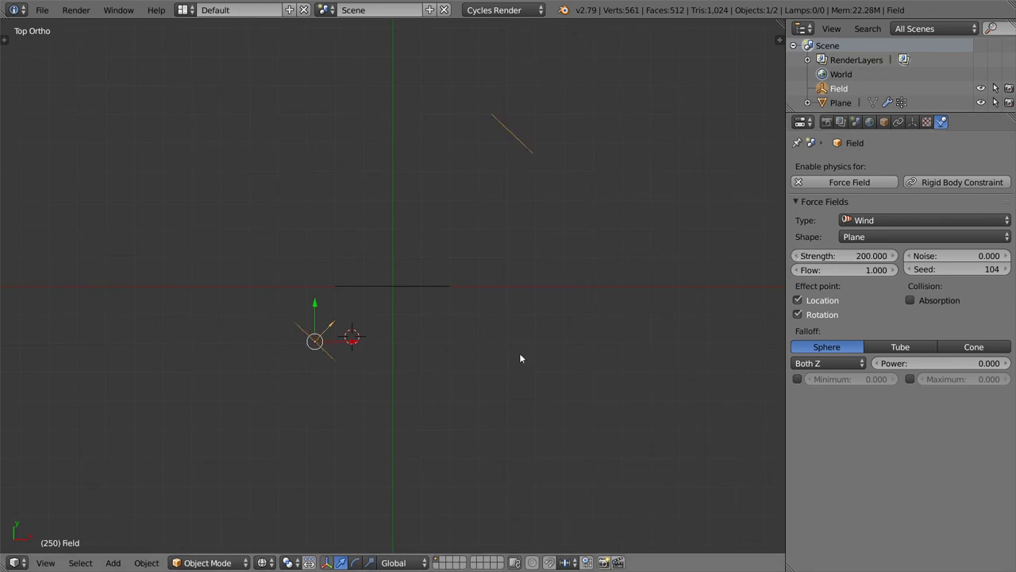
Lift both the wind field and the plane upward along Z, then reselect the plane.
key("KP_1")
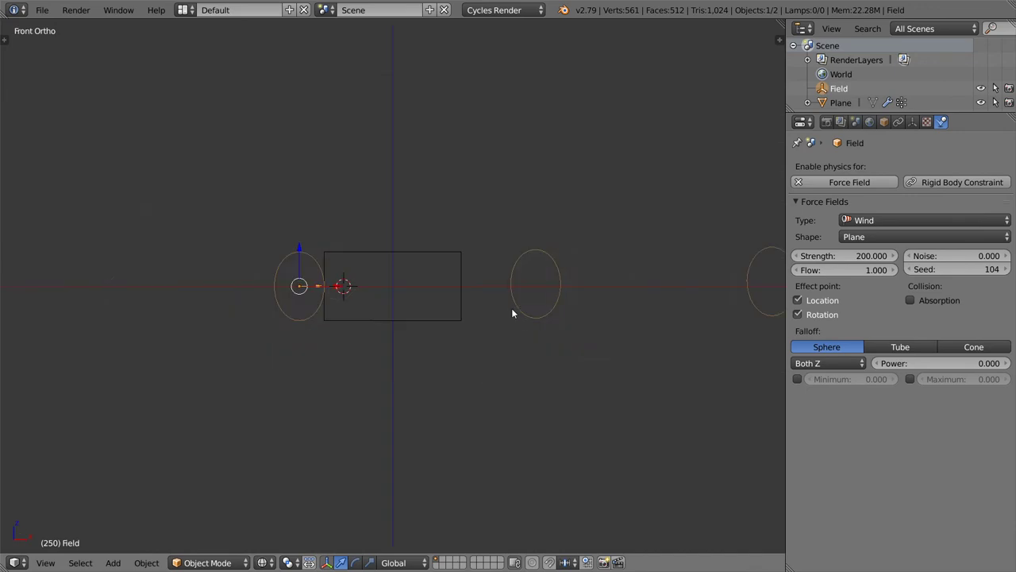
key("g")
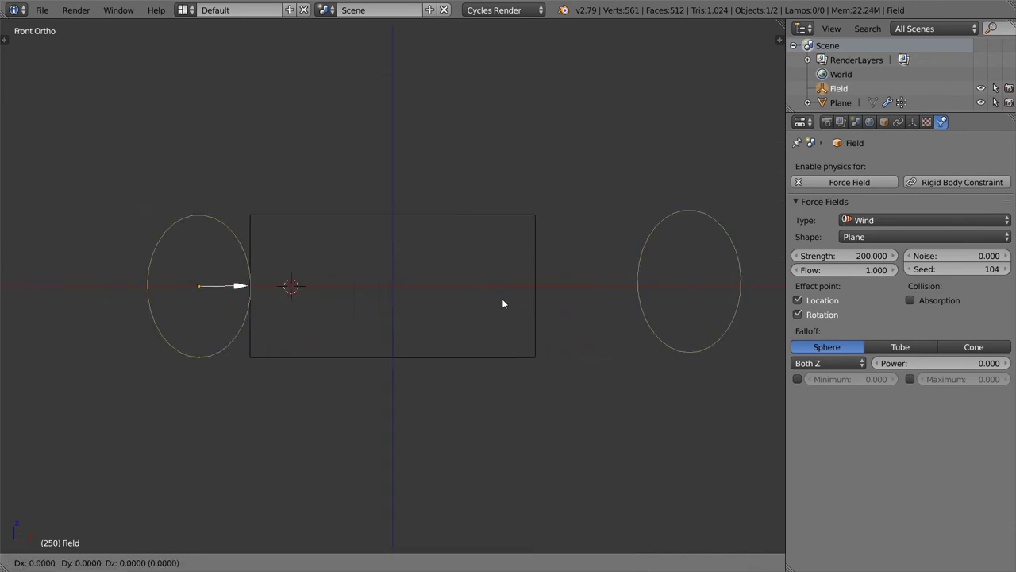
right_click(503, 303)
key("a")
key("a")
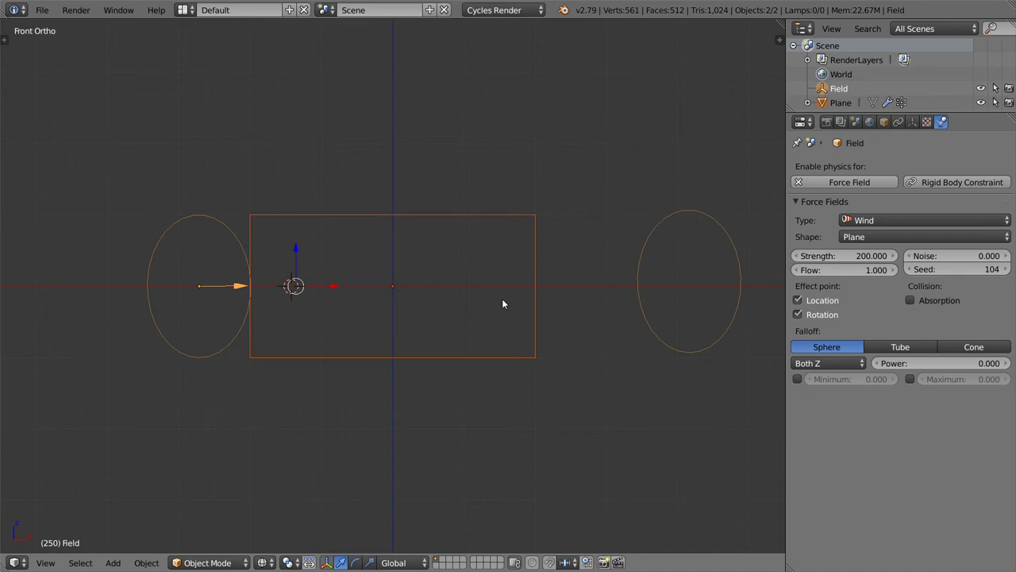
key("g")
key("z")
left_click(511, 216)
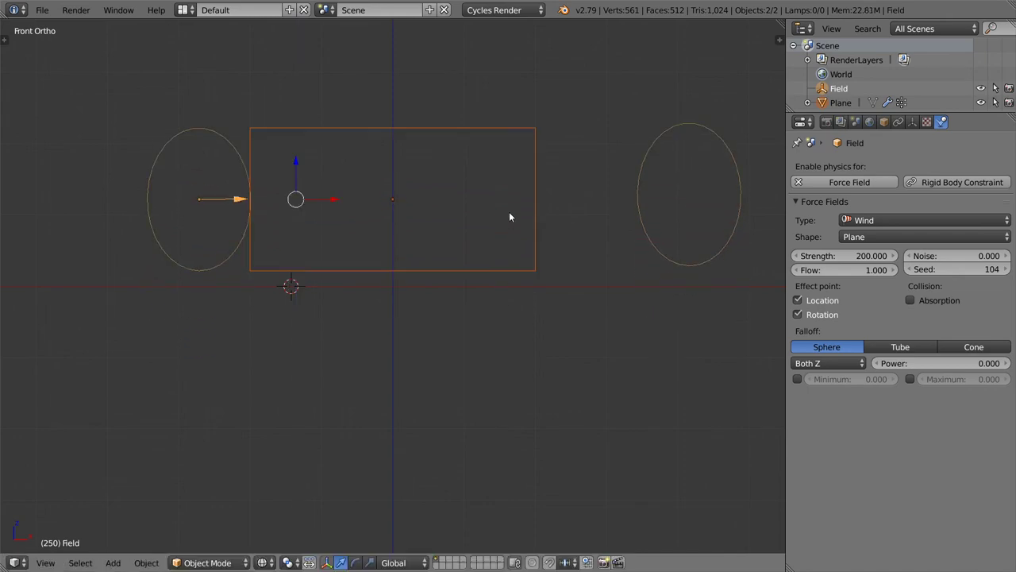
right_click(509, 212)
middle_click_drag(518, 201, 538, 266)
scroll(857, 496, "down", 1)
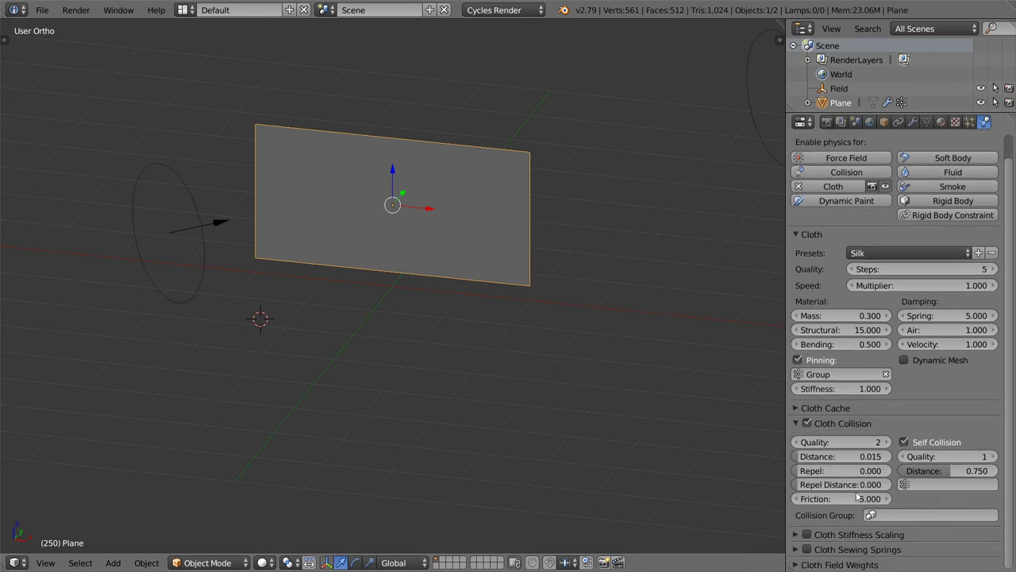
Split off a lower Timeline area and set the animation end frame to 150.
left_click_drag(5, 567, 14, 500)
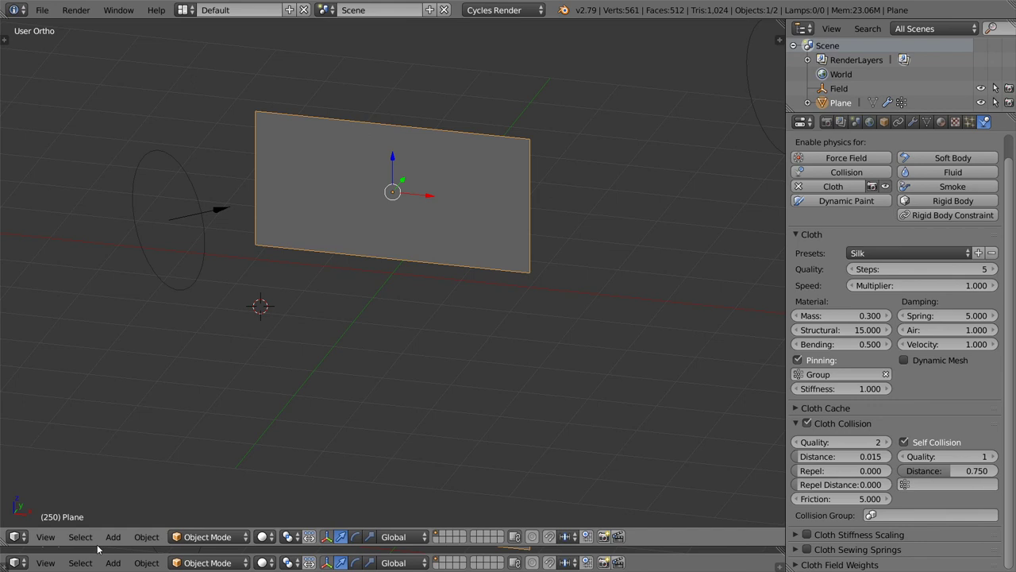
left_click_drag(99, 548, 88, 497)
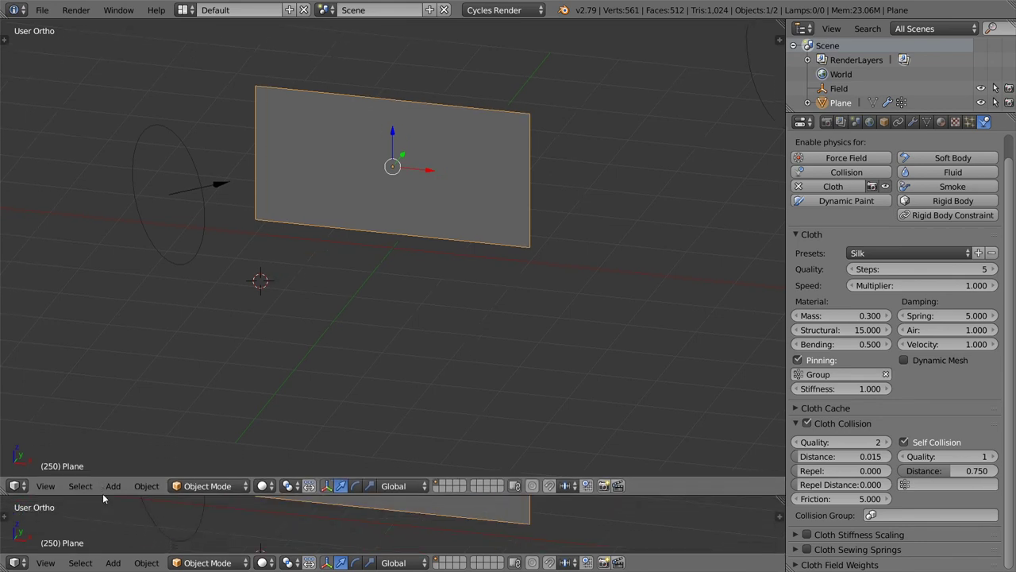
left_click(19, 562)
left_click(37, 525)
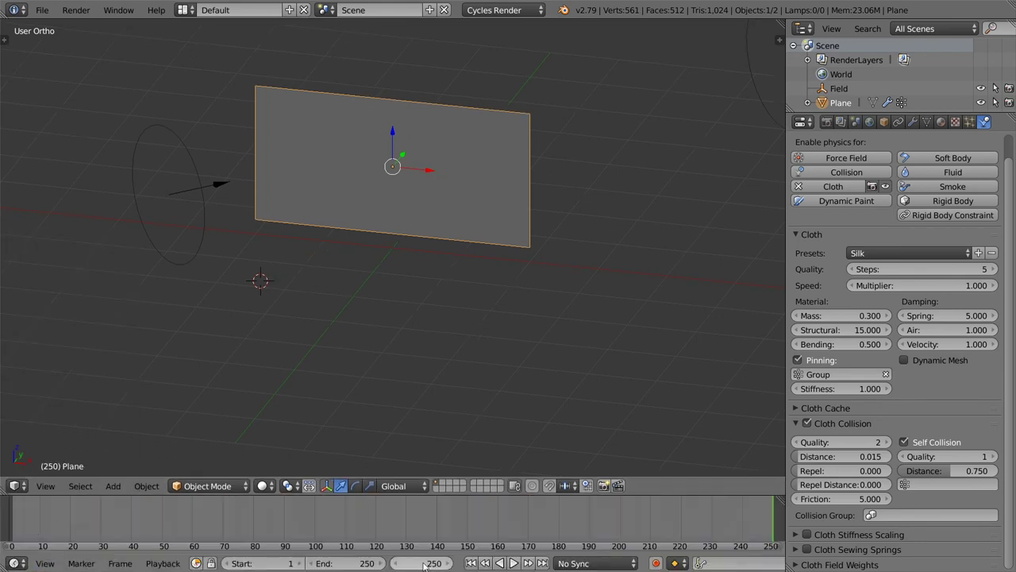
left_click(345, 562)
type("150")
key("Return")
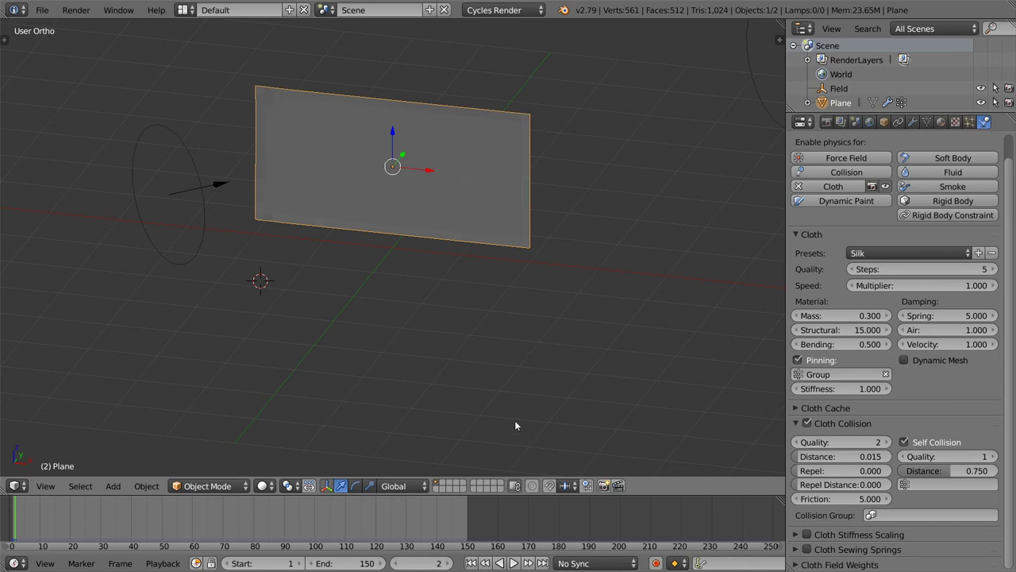
Play the cloth simulation and orbit to a side view of the billowing cloth.
left_click(513, 563)
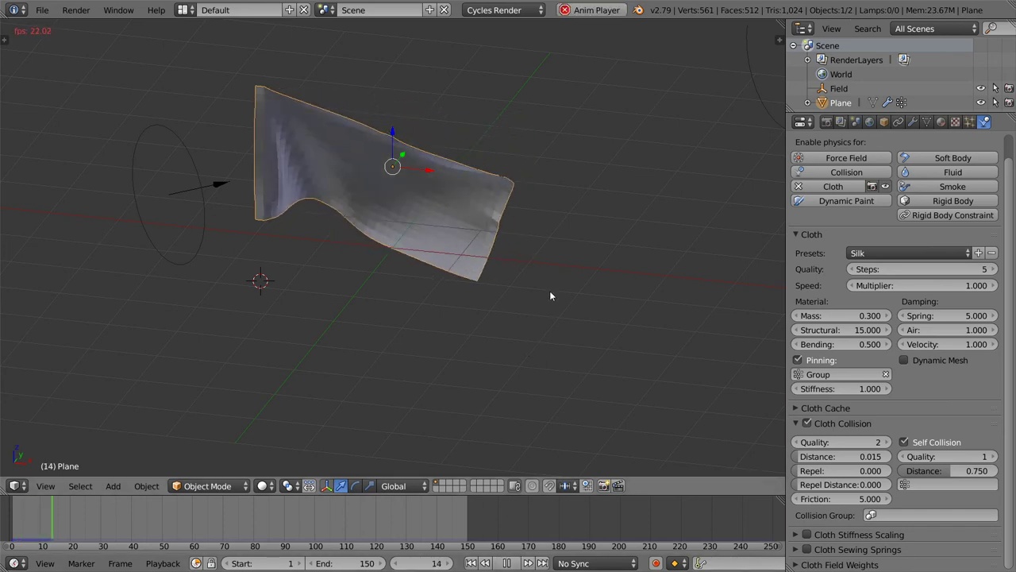
middle_click_drag(568, 180, 478, 145)
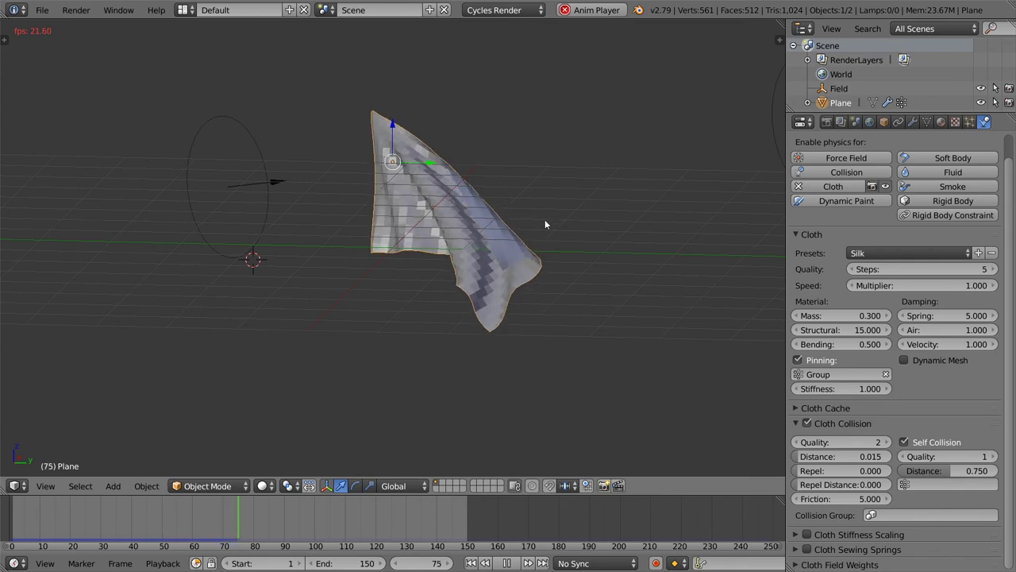
middle_click_drag(545, 224, 632, 229)
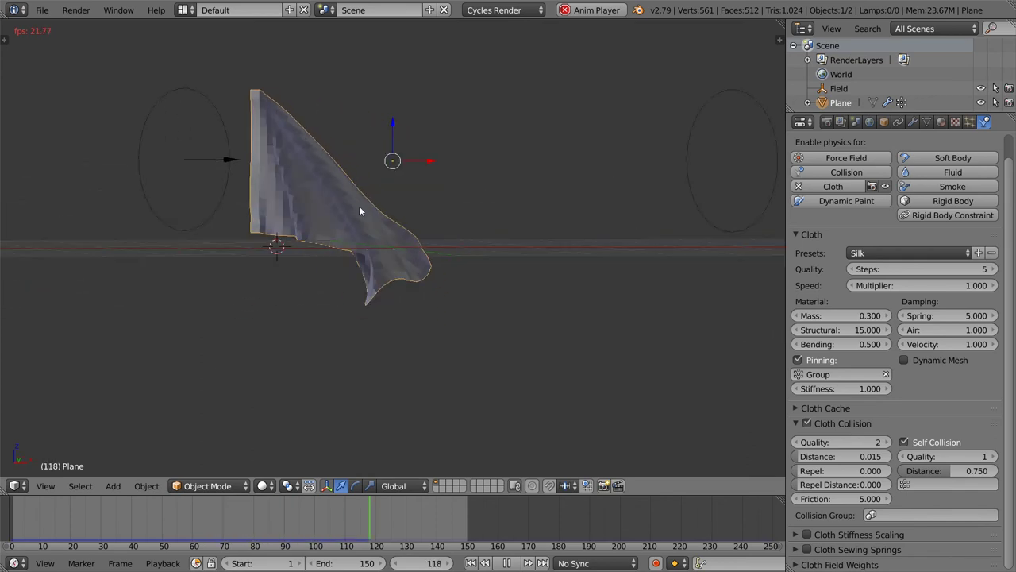
Set the wind field's strength to 300 and frame the cloth in the view.
right_click(230, 160)
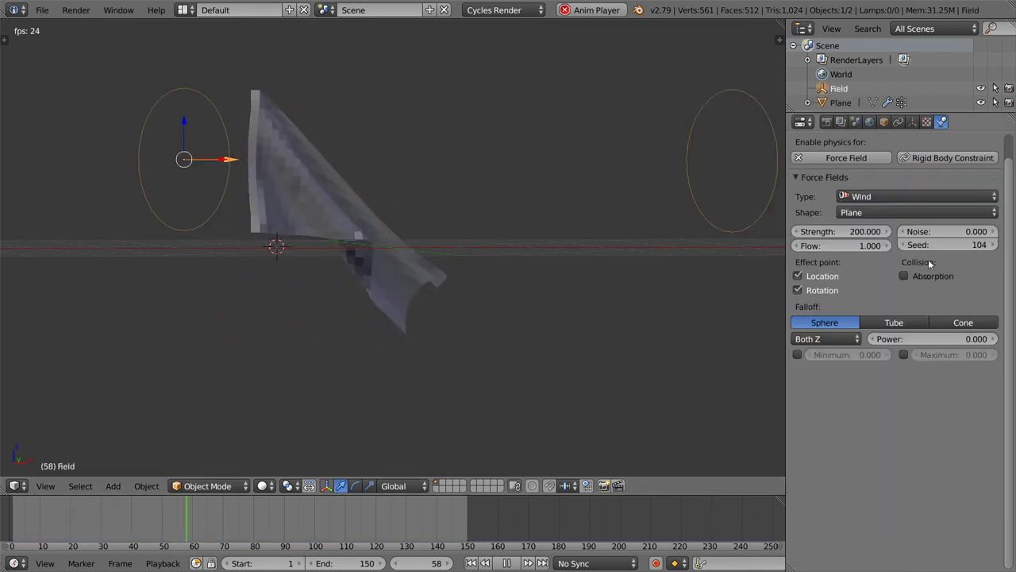
left_click(858, 231)
type("3")
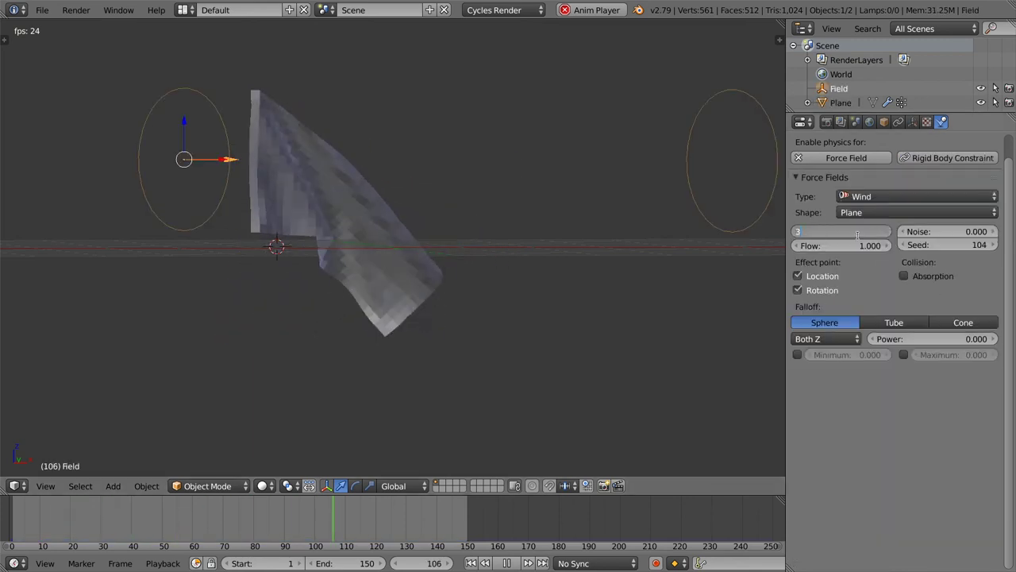
type("00")
key("Return")
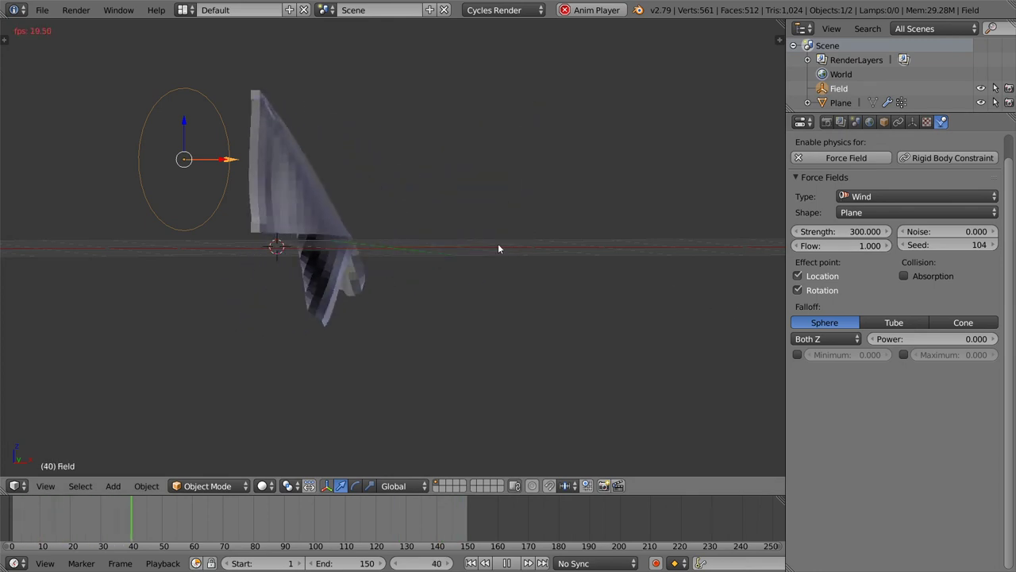
middle_click_drag(498, 248, 427, 271)
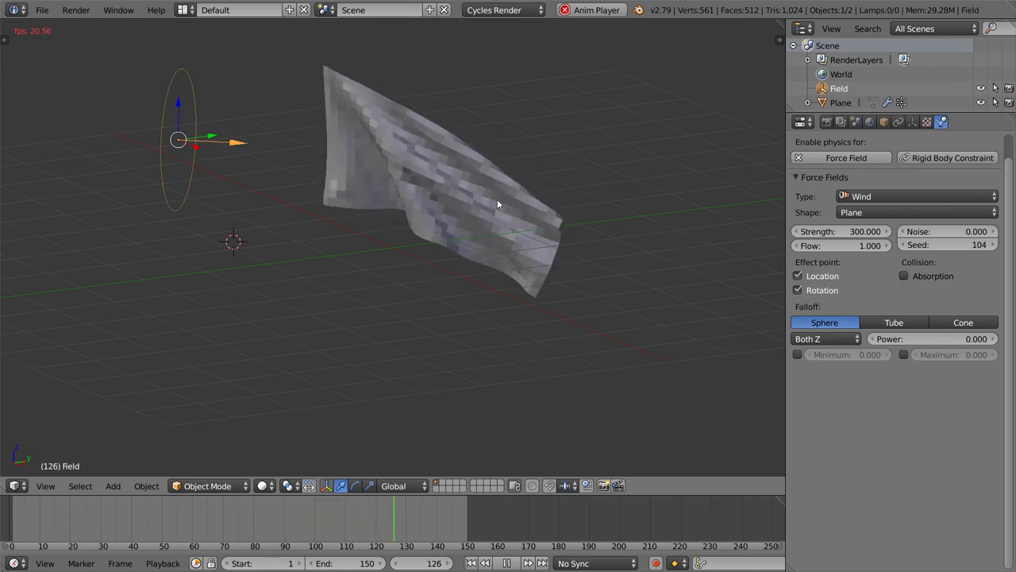
scroll(497, 205, "up", 4)
middle_click_drag(497, 205, 449, 333, "shift")
scroll(492, 298, "up", 1)
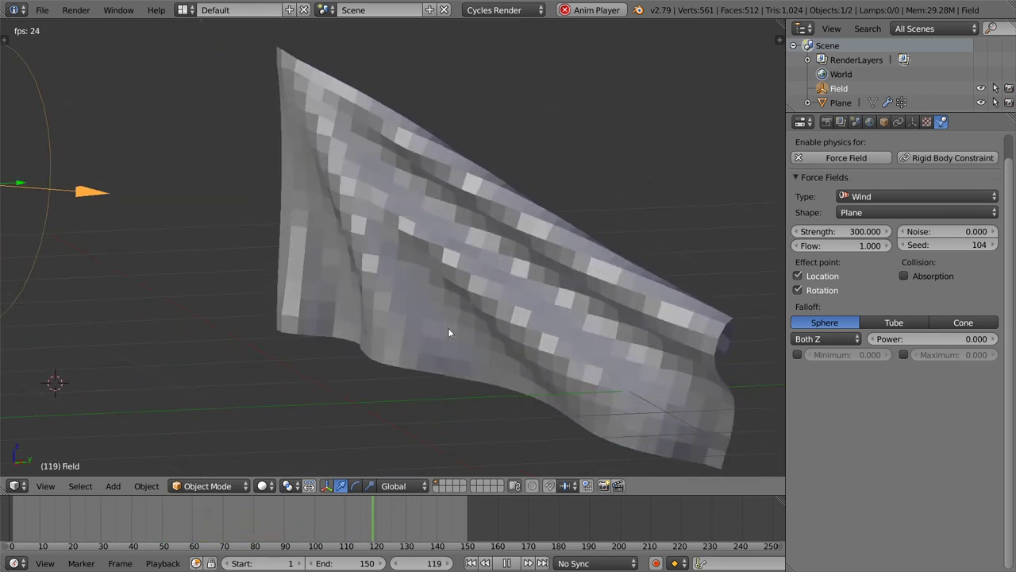
Raise the wind field's strength to 328.6.
right_click(502, 255)
scroll(476, 262, "down", 3)
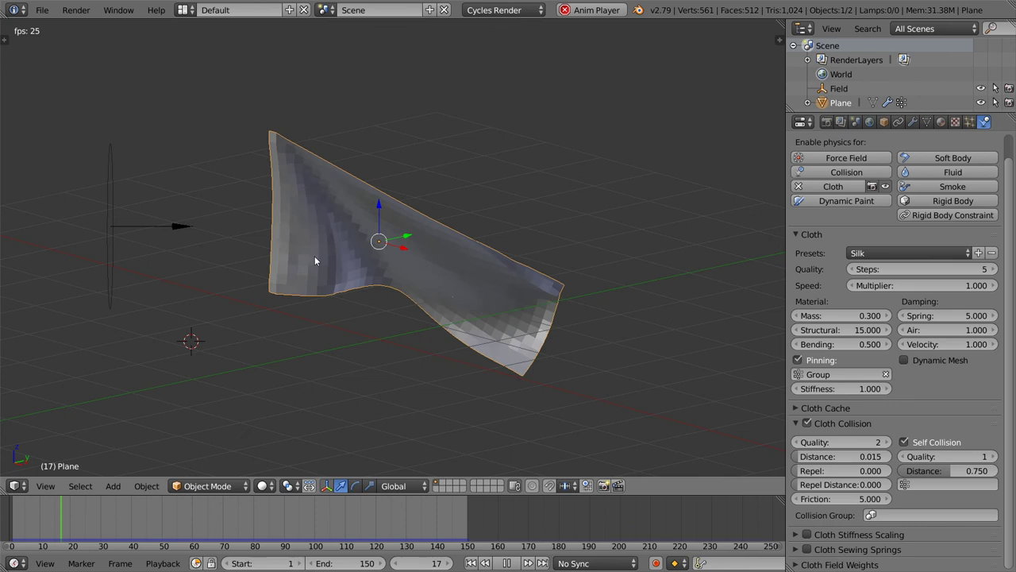
right_click(130, 227)
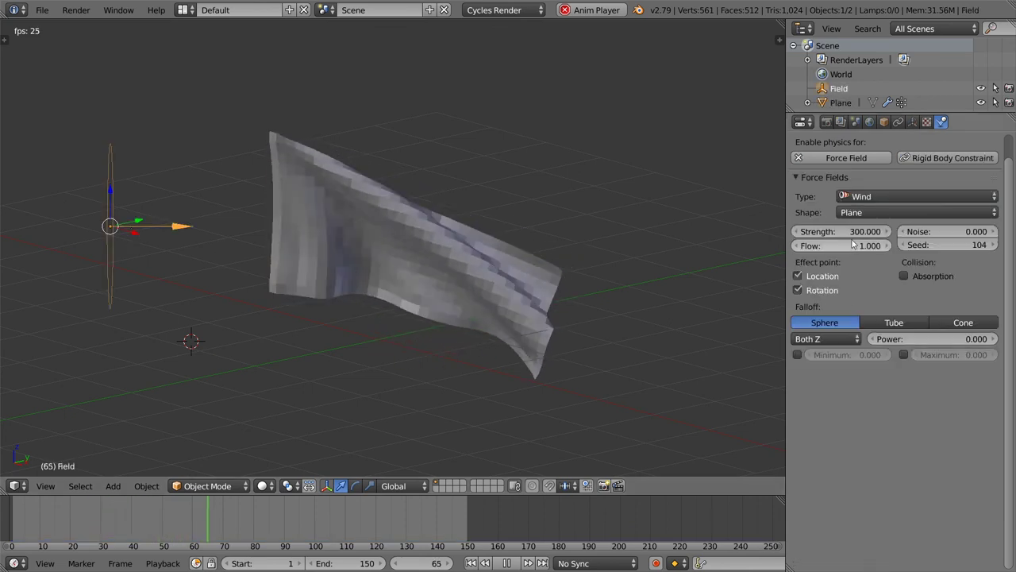
left_click_drag(853, 231, 876, 231)
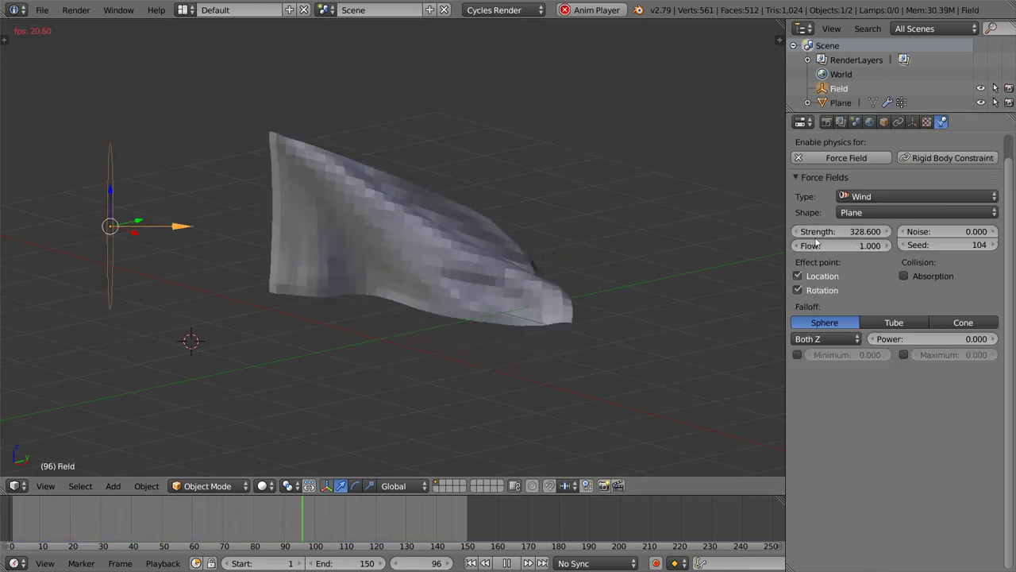
Switch the plane's cloth preset from Silk to Cotton.
right_click(449, 261)
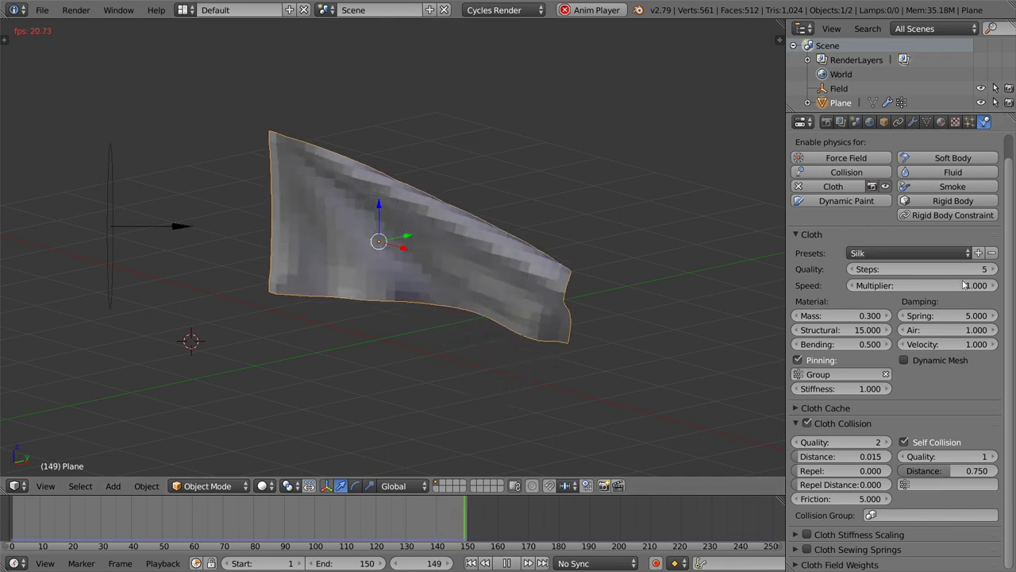
left_click(905, 252)
left_click(883, 270)
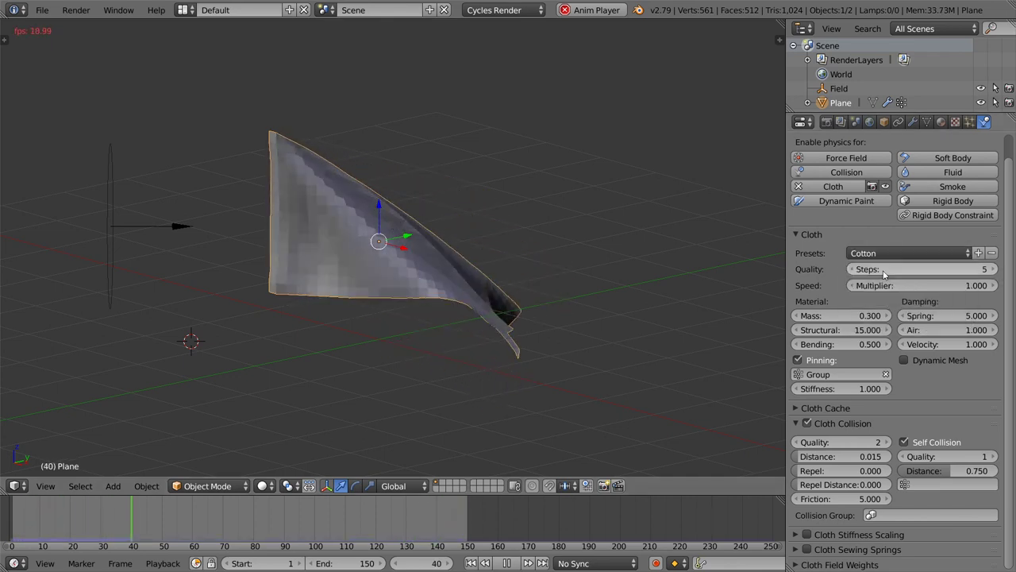
left_click(889, 252)
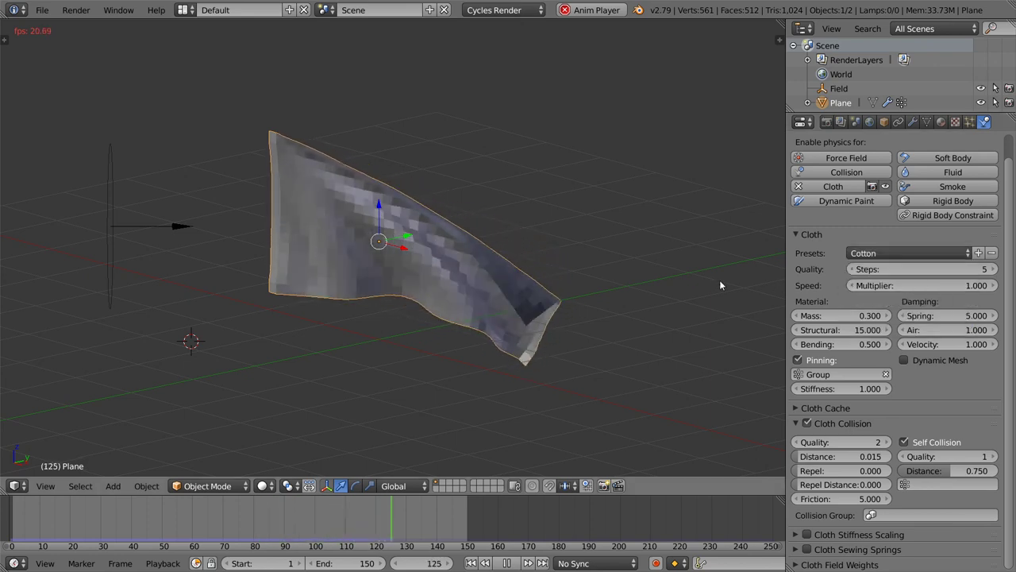
Add a Subdivision Surface modifier to the cloth with render level 1.
left_click(912, 122)
left_click(874, 166)
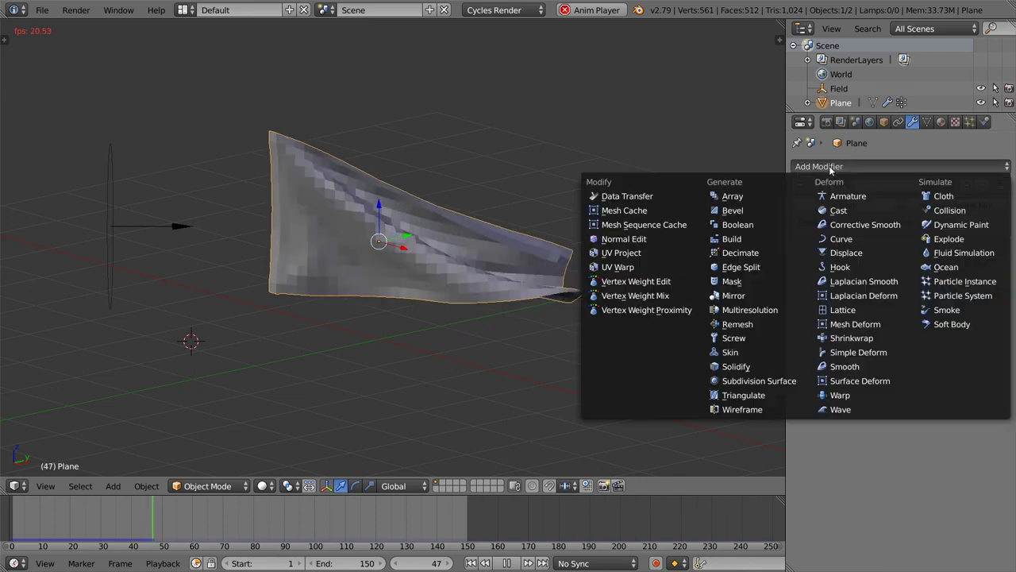
left_click(779, 385)
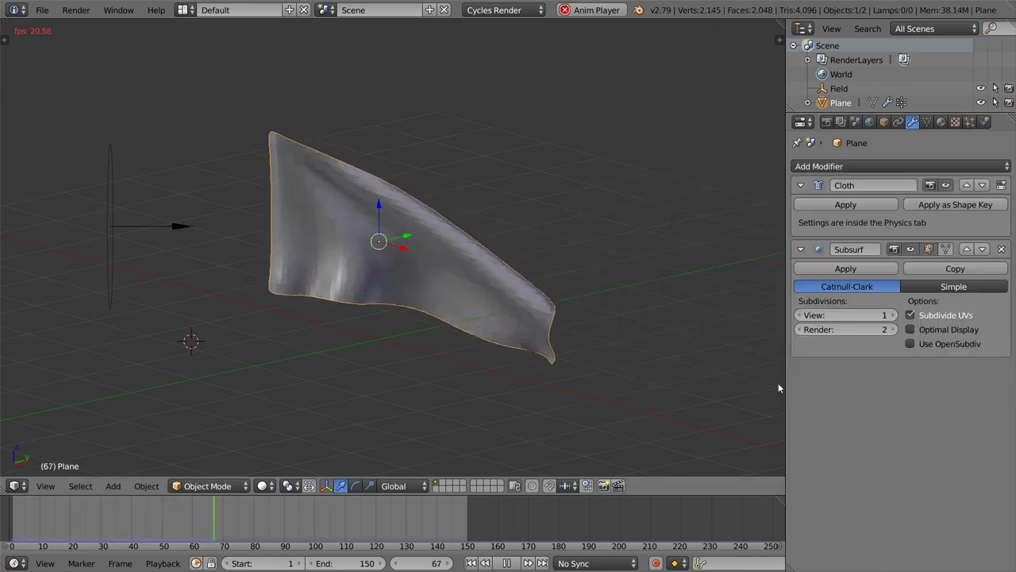
left_click(800, 329)
Apply smooth shading to the cloth and bring up its material settings.
key("t")
left_click(37, 215)
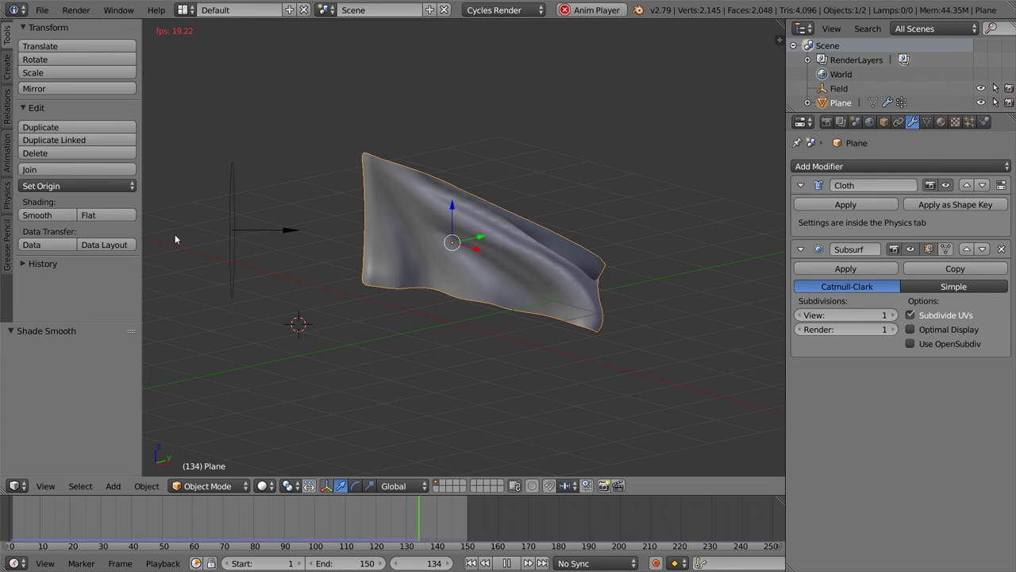
key("t")
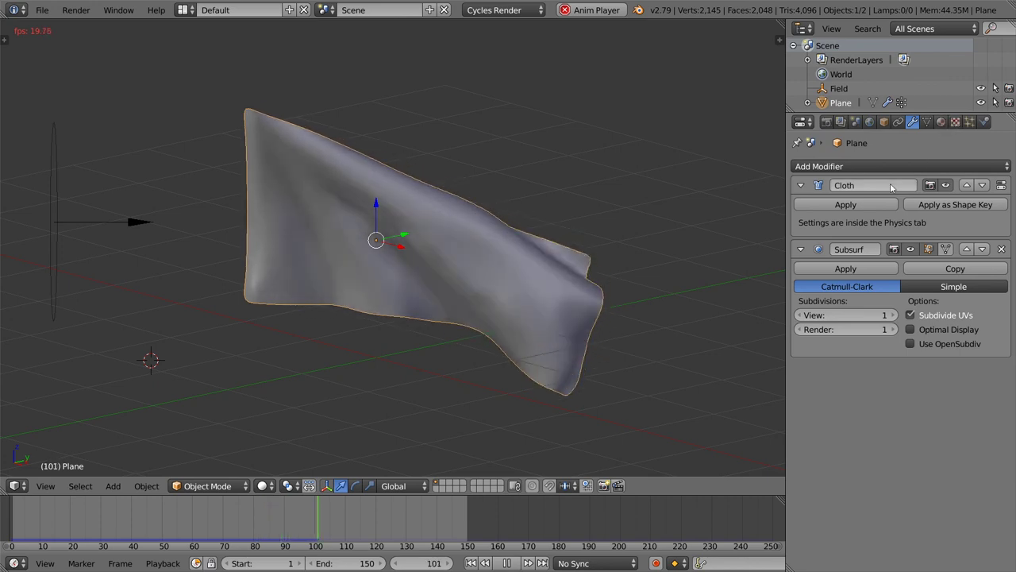
left_click(942, 122)
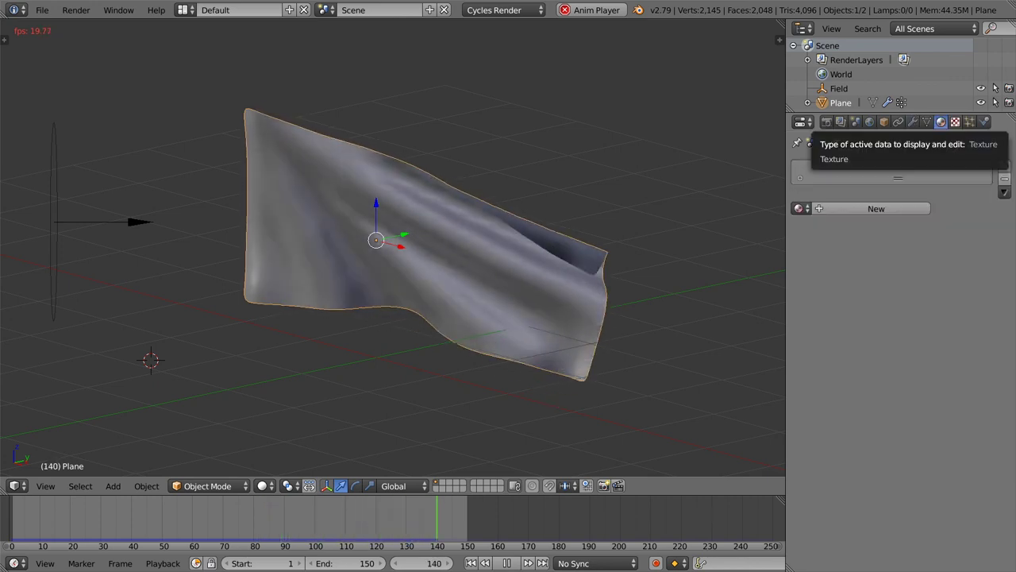